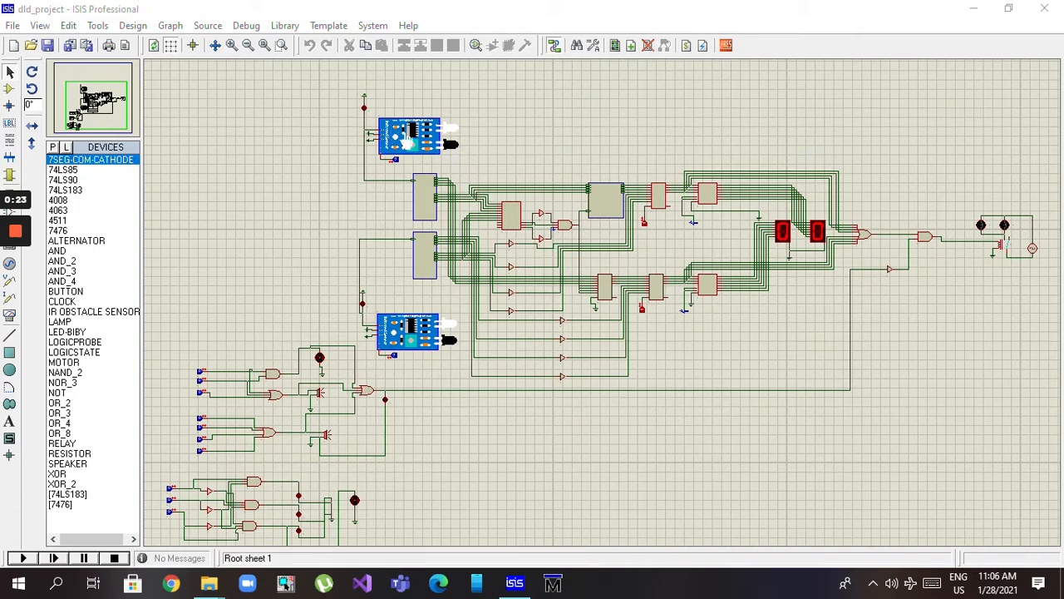
Highlight the two IR obstacle sensors in turn to inspect them
left_click(408, 334)
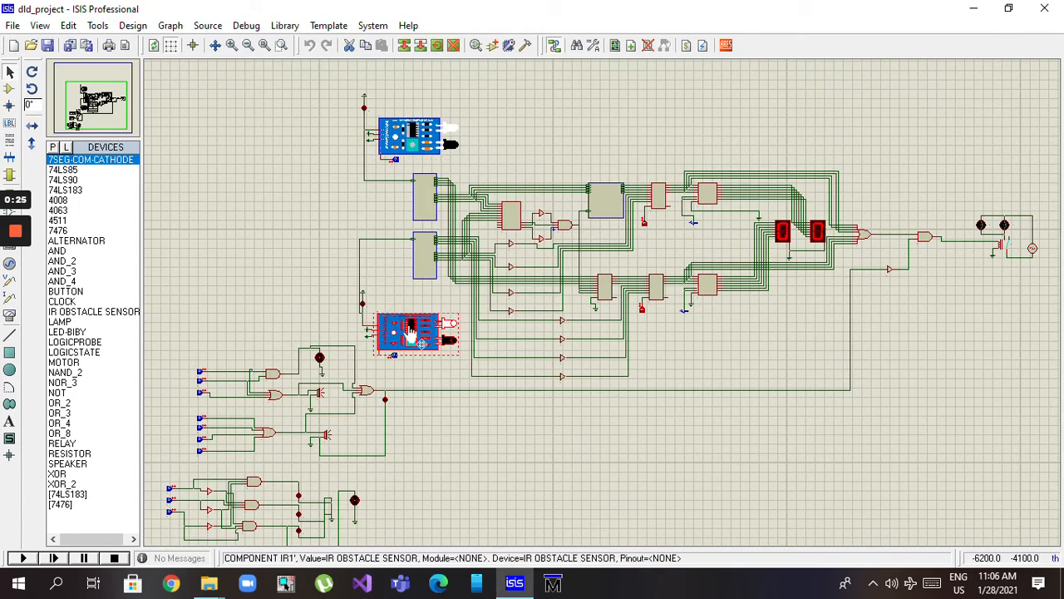
left_click(408, 135)
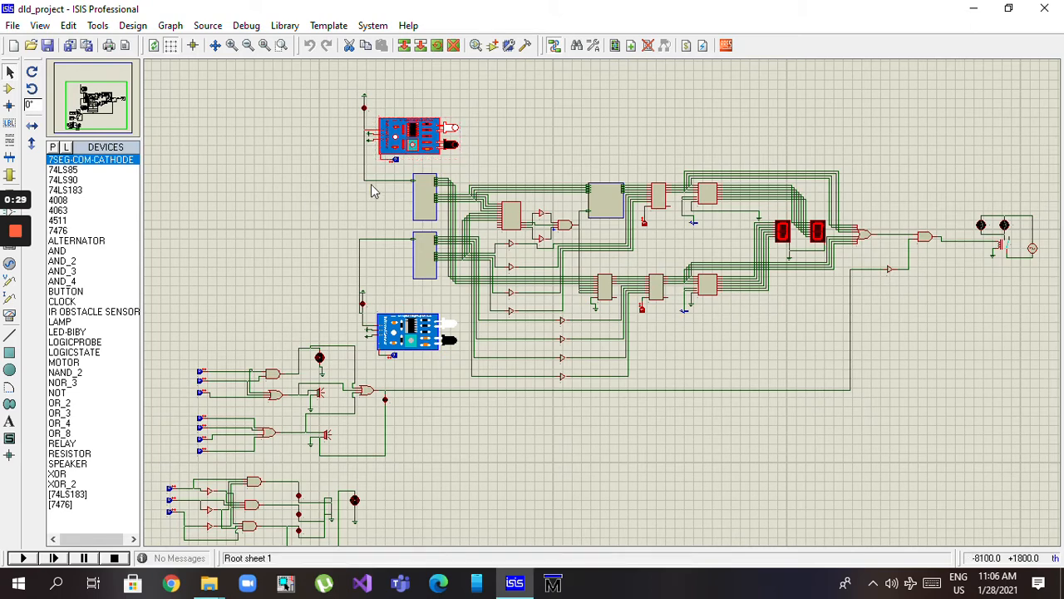
left_click(413, 336)
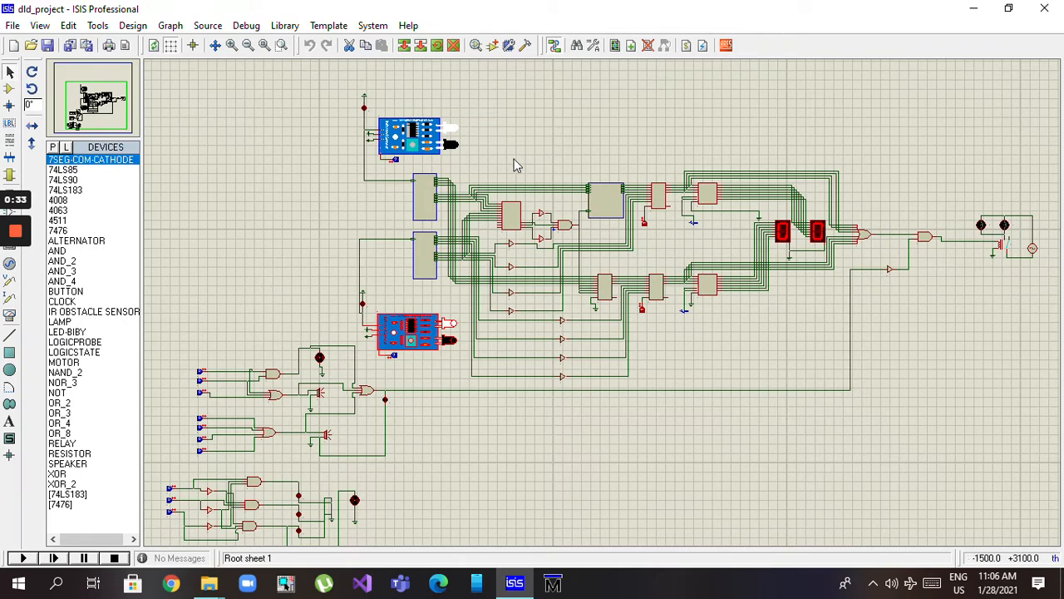
Highlight the DECADE COUNTER ENTRING and DECADE COUNTER LEAVING subcircuits in turn to examine their wiring
left_click(429, 196)
left_click(424, 200)
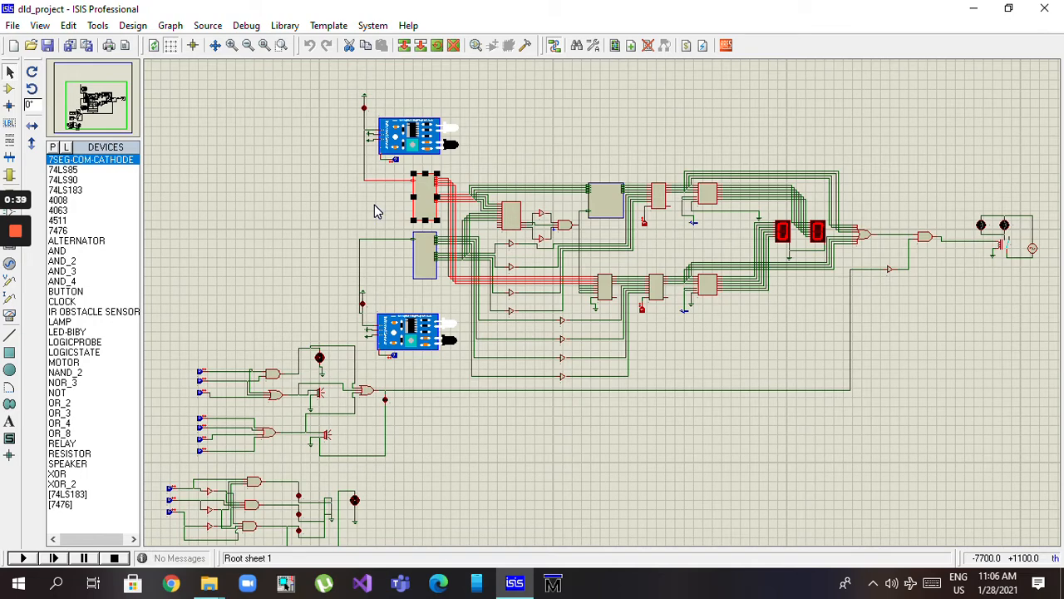
left_click(426, 274)
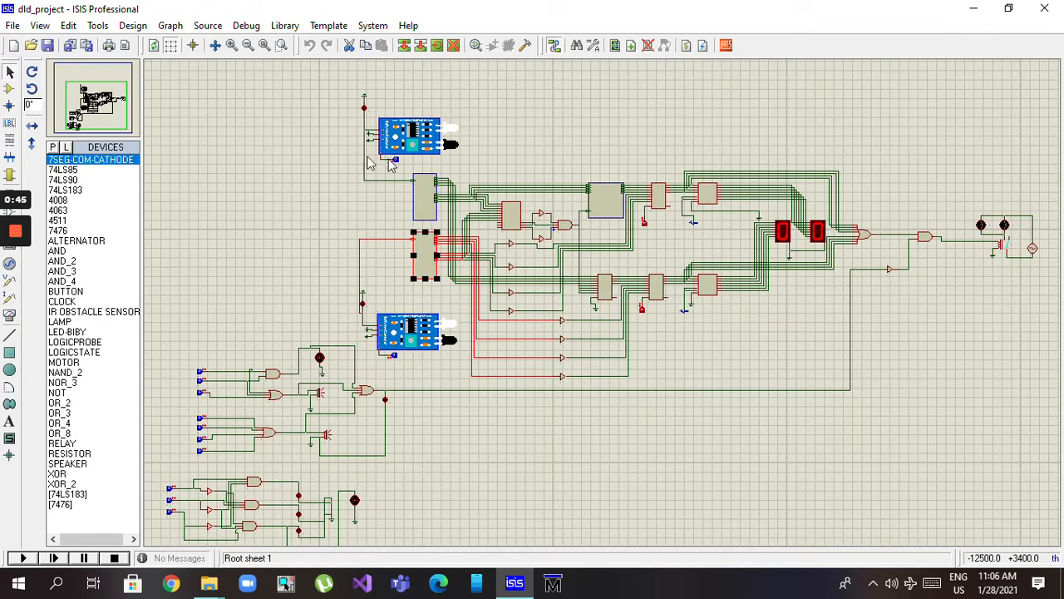
Open the child sheet of the DECADE COUNTER ENTRING subcircuit and inspect its flip-flop circuit
left_click(424, 196)
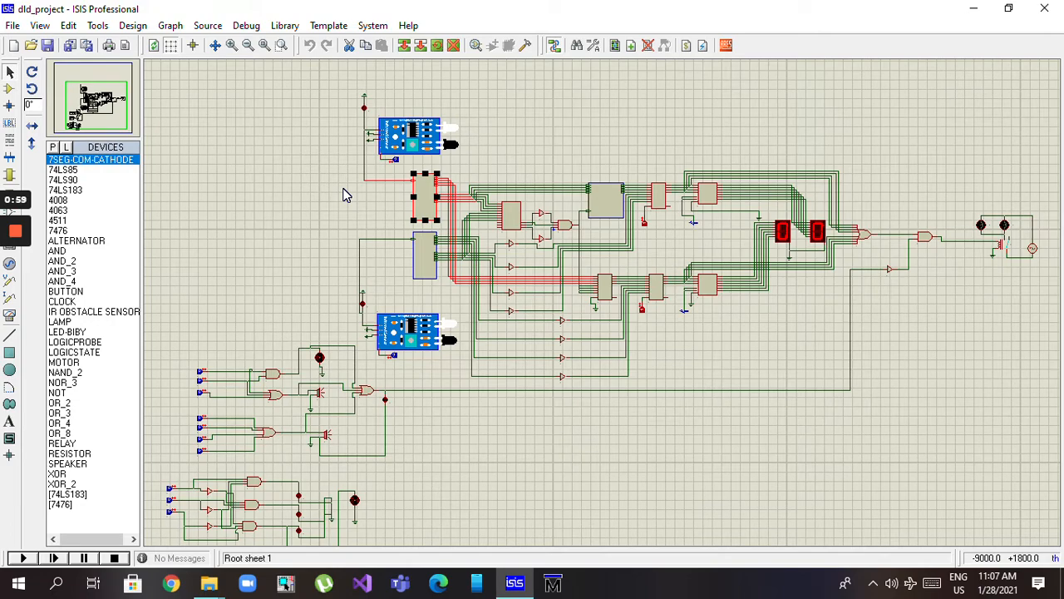
right_click(430, 221)
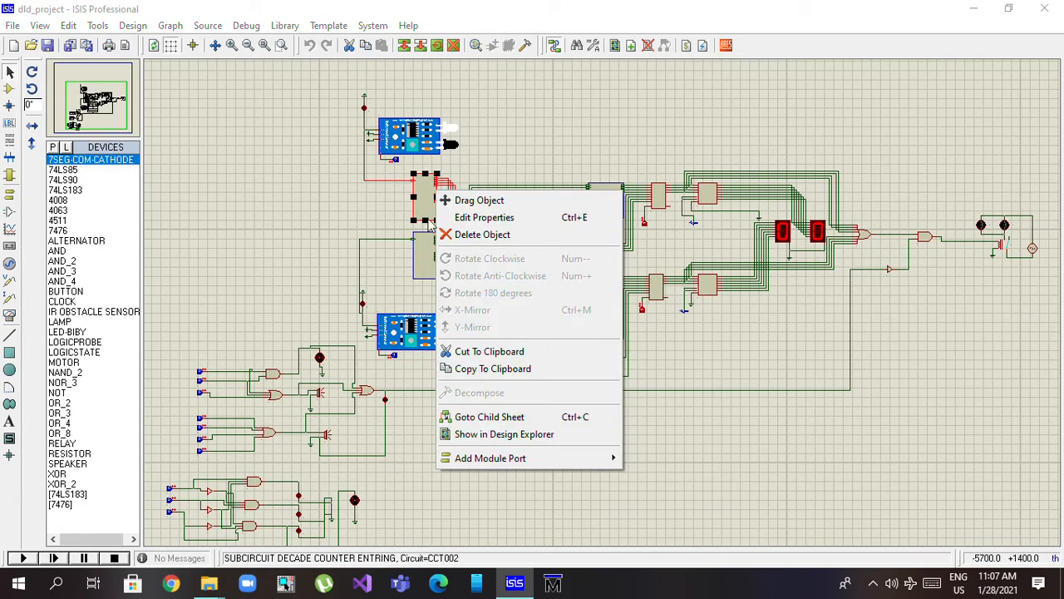
left_click(478, 418)
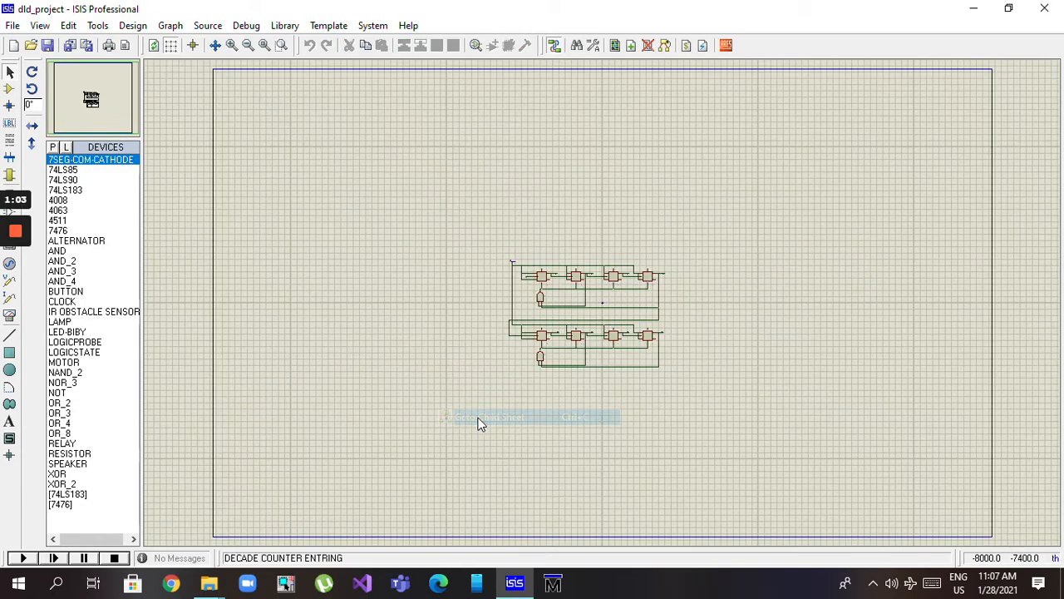
scroll(603, 308, "up", 2)
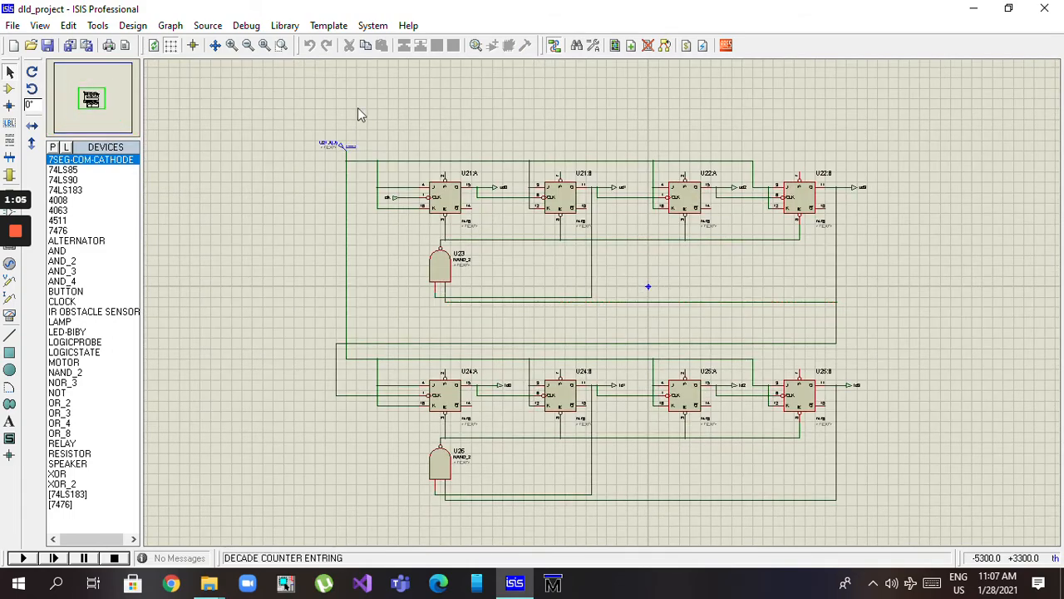
left_click_drag(279, 83, 867, 311)
key("Delete")
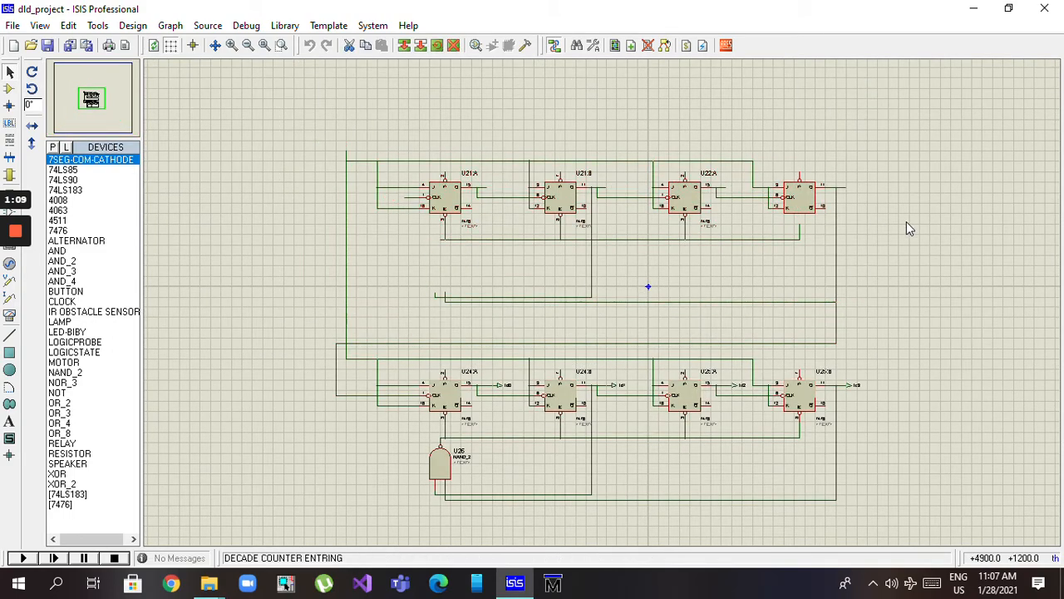
key("ctrl+z")
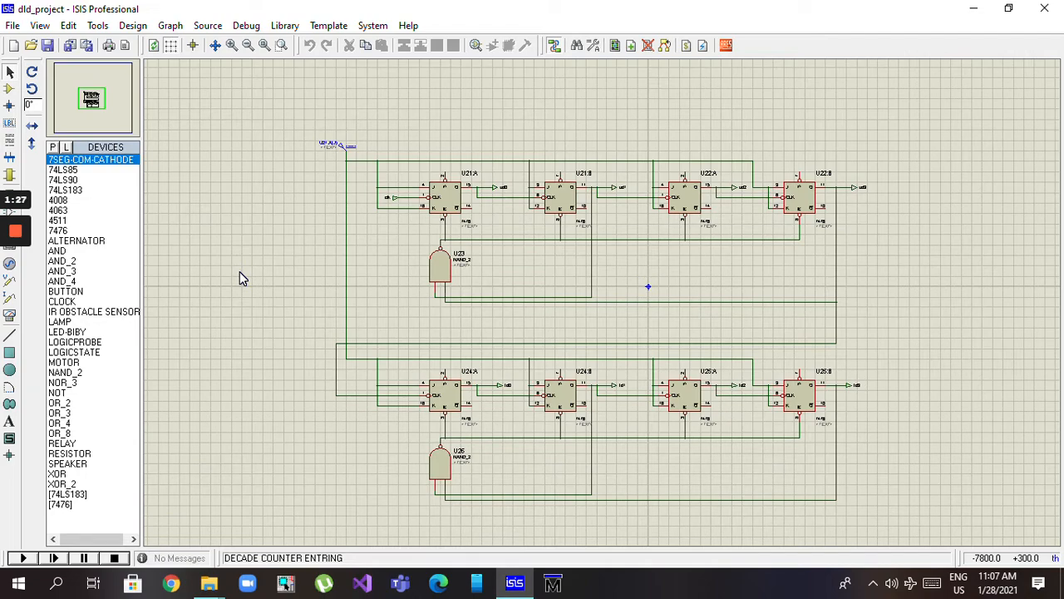
Exit the decade counter child sheet to the parent sheet and view the main circuit close up
right_click(294, 198)
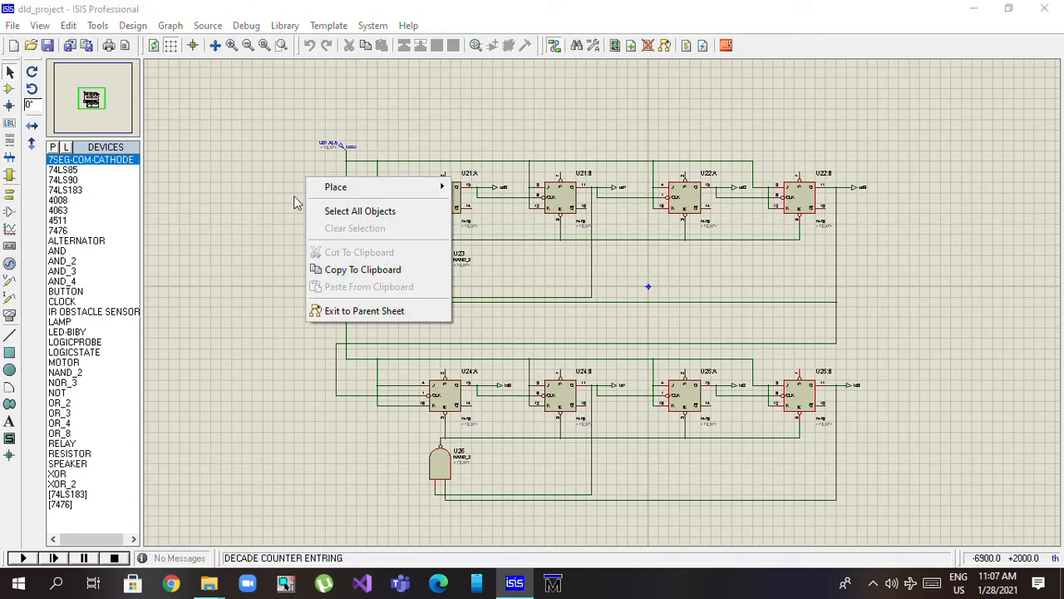
left_click(349, 310)
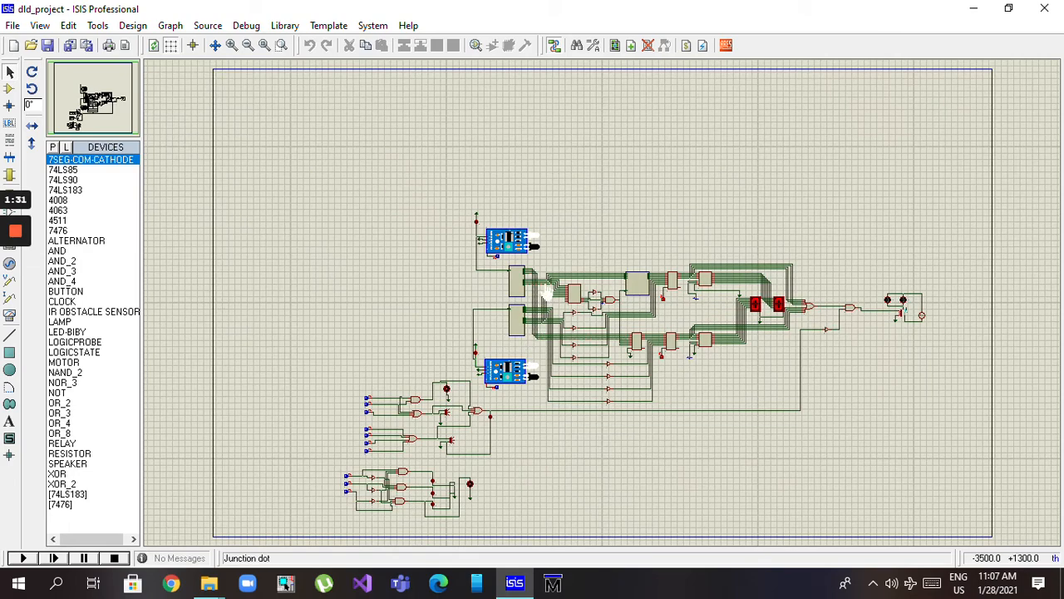
scroll(547, 291, "up", 1)
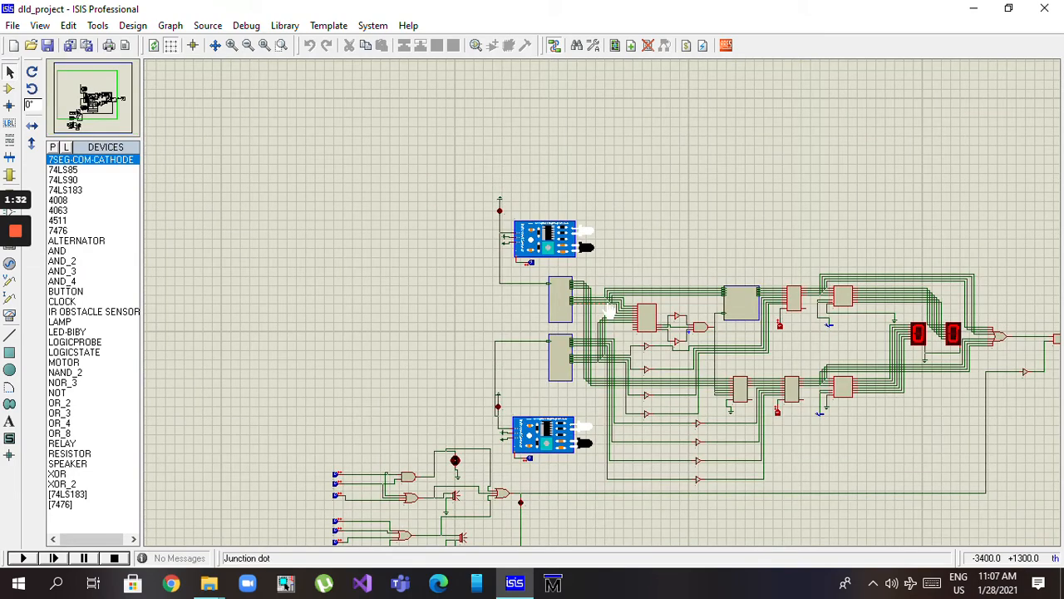
Highlight the DECADE COUNTER LEAVING subcircuit and the logic block between the counters and the display drivers, clearing each selection
left_click(561, 356)
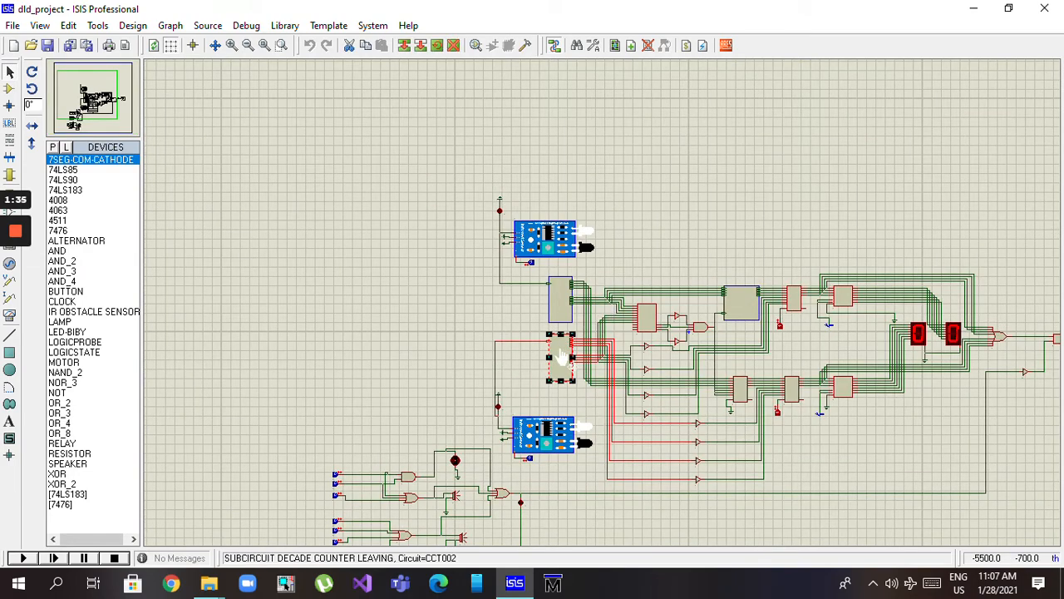
left_click(655, 216)
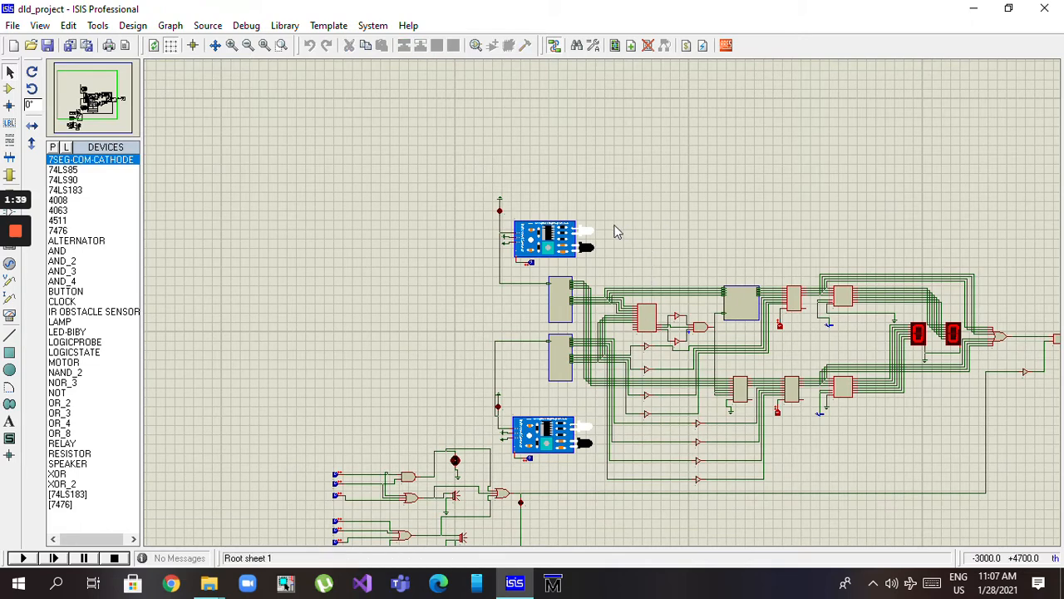
left_click_drag(613, 224, 781, 470)
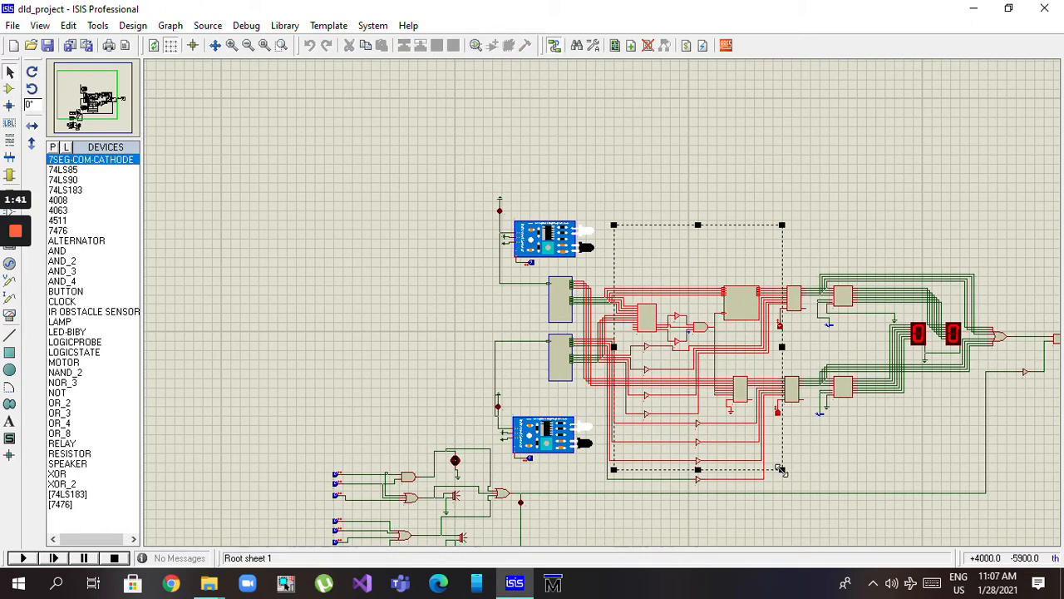
left_click(661, 199)
Examine the chip feeding the small NOT and AND gates, the BCD MODIFIER subcircuit and the 4008 adder below it
left_click(647, 324)
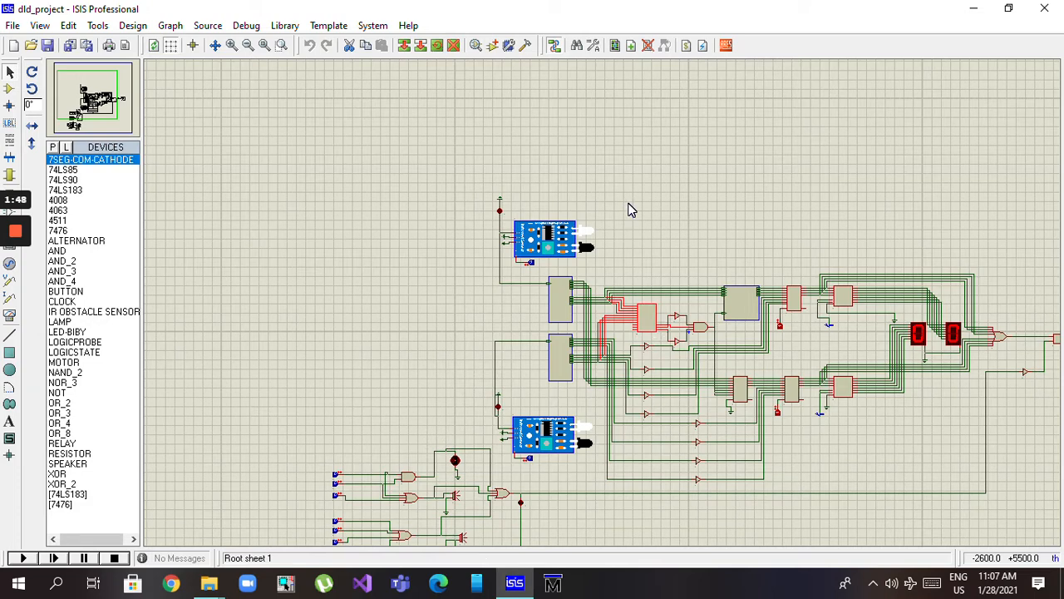
left_click(732, 310)
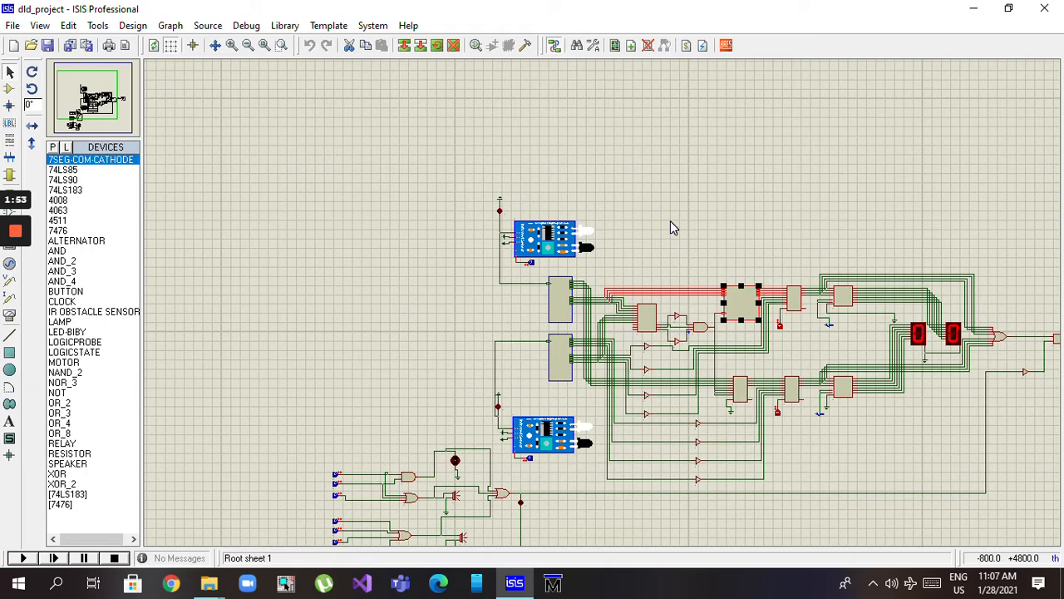
left_click(740, 388)
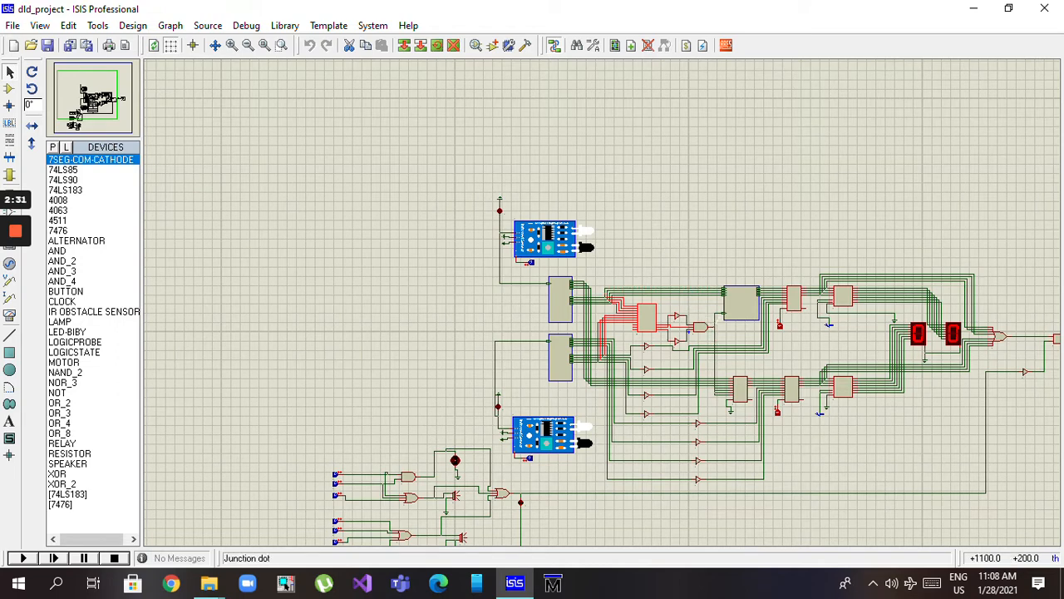
left_click(742, 311)
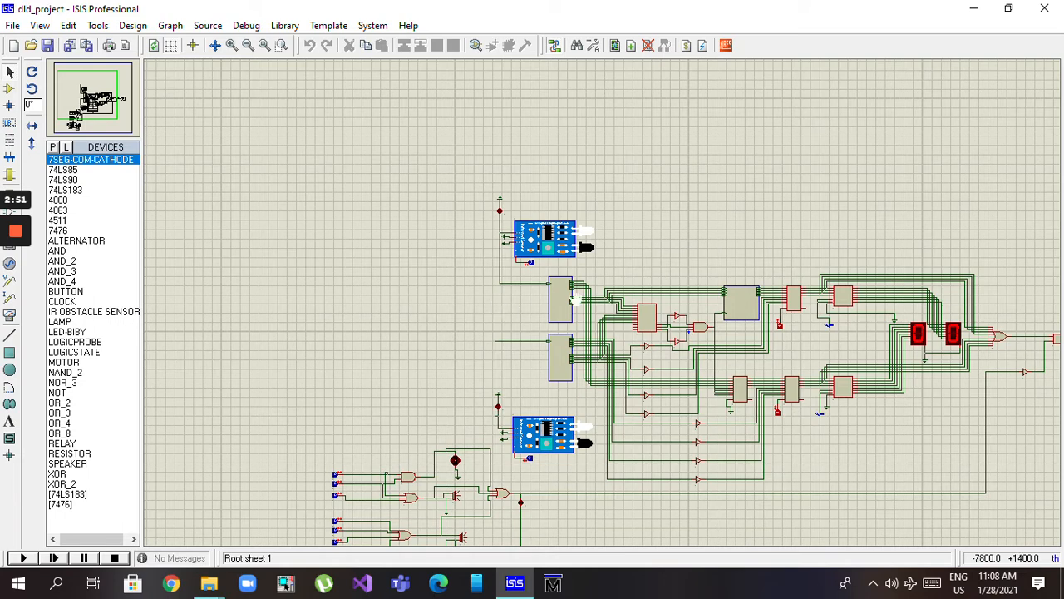
left_click(648, 324)
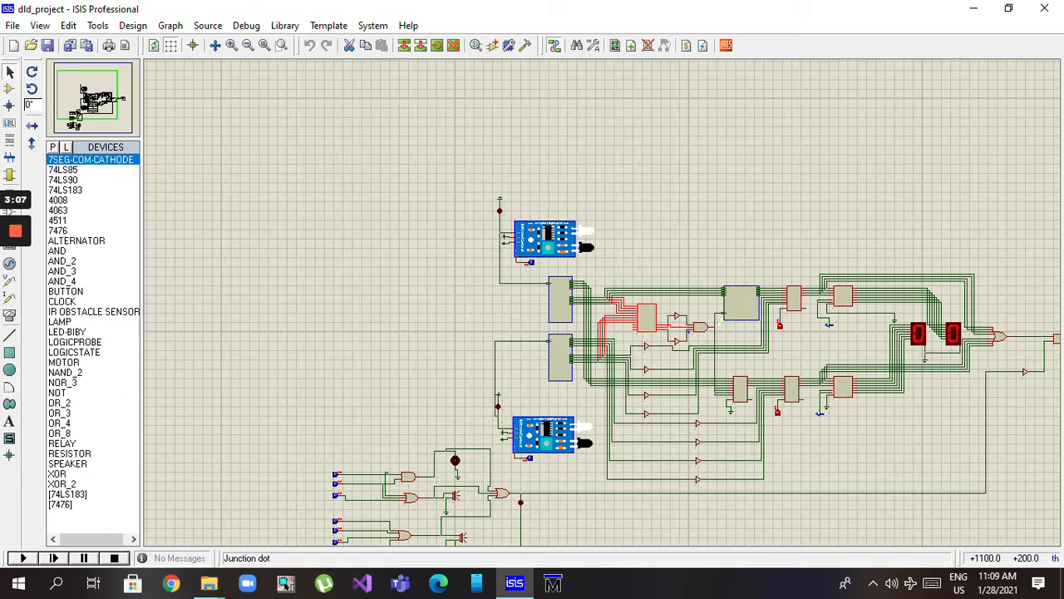
Open the child sheet of the BCD MODIFIER subcircuit and inspect its gate logic
left_click(740, 320)
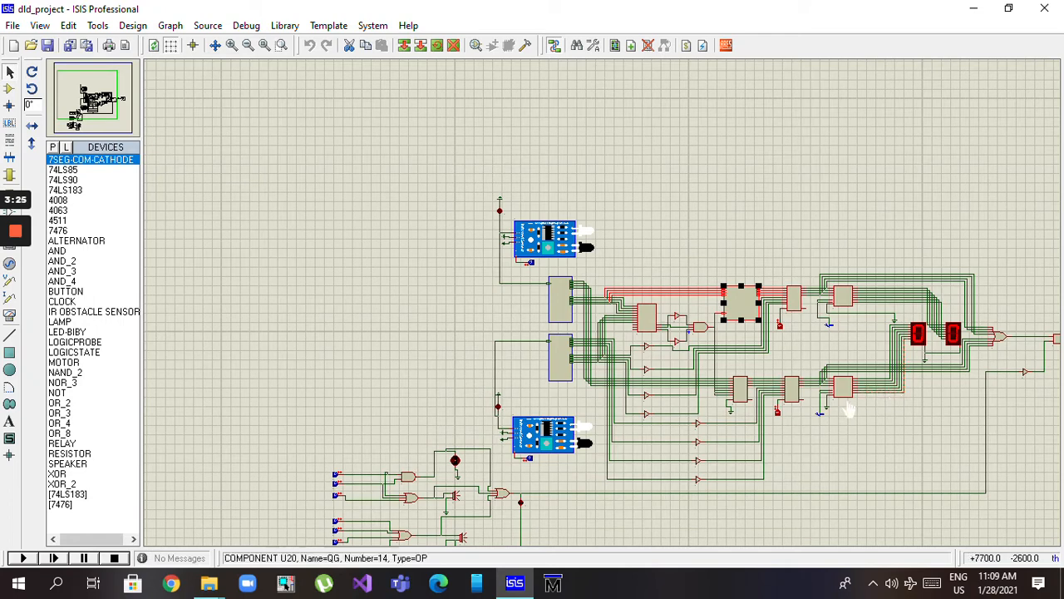
right_click(755, 291)
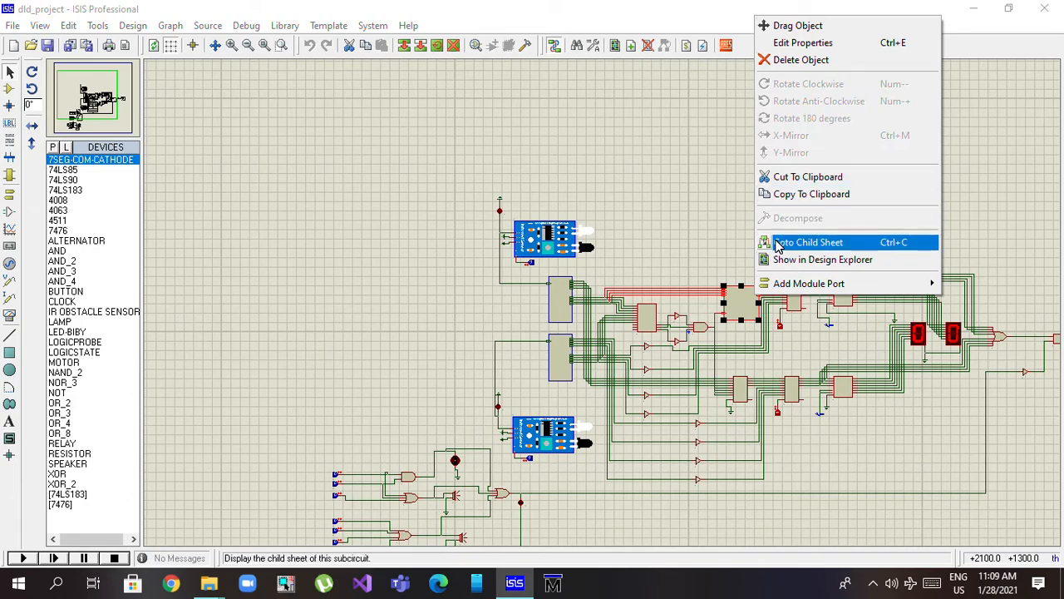
left_click(777, 244)
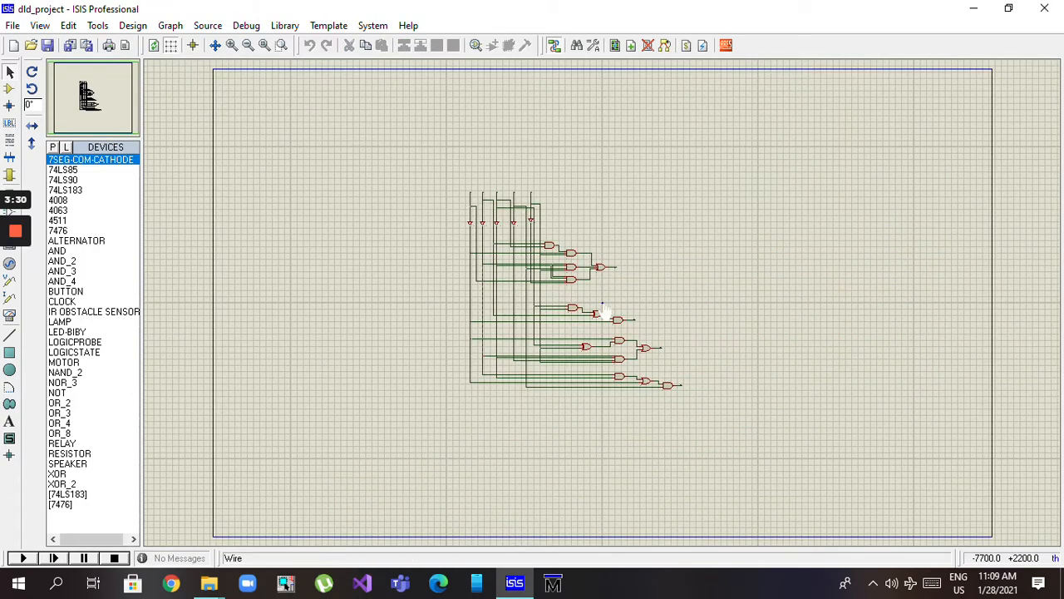
scroll(603, 311, "up", 1)
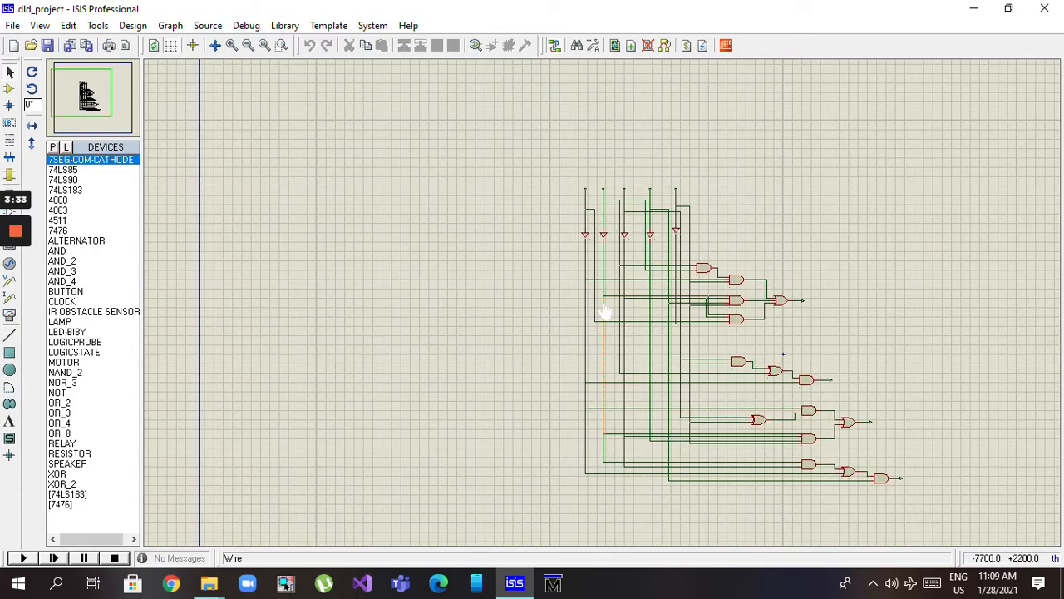
Exit the BCD MODIFIER child sheet to the parent sheet and view the whole circuit close up
right_click(468, 254)
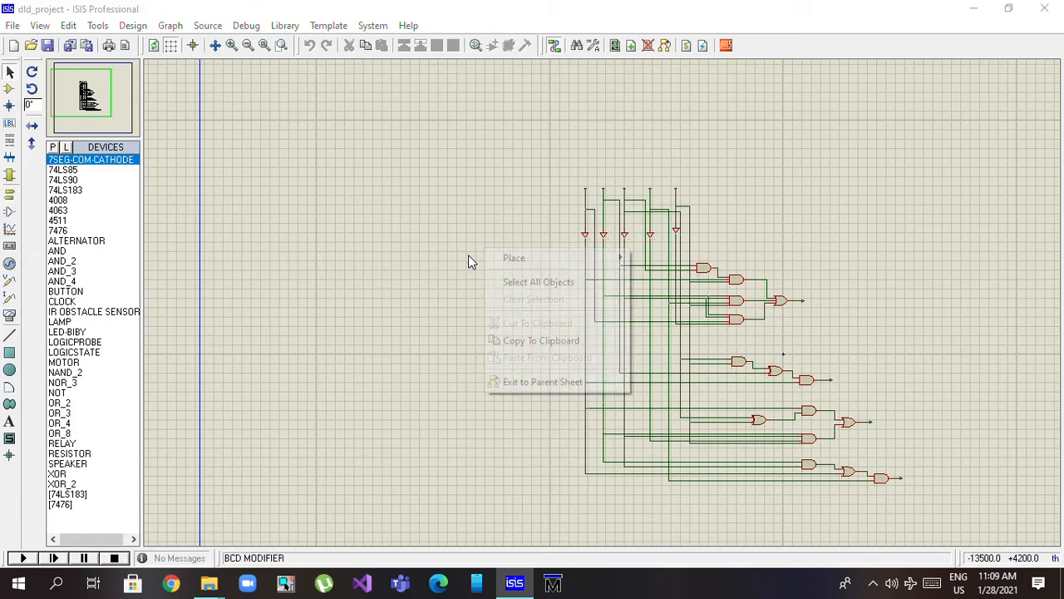
left_click(514, 381)
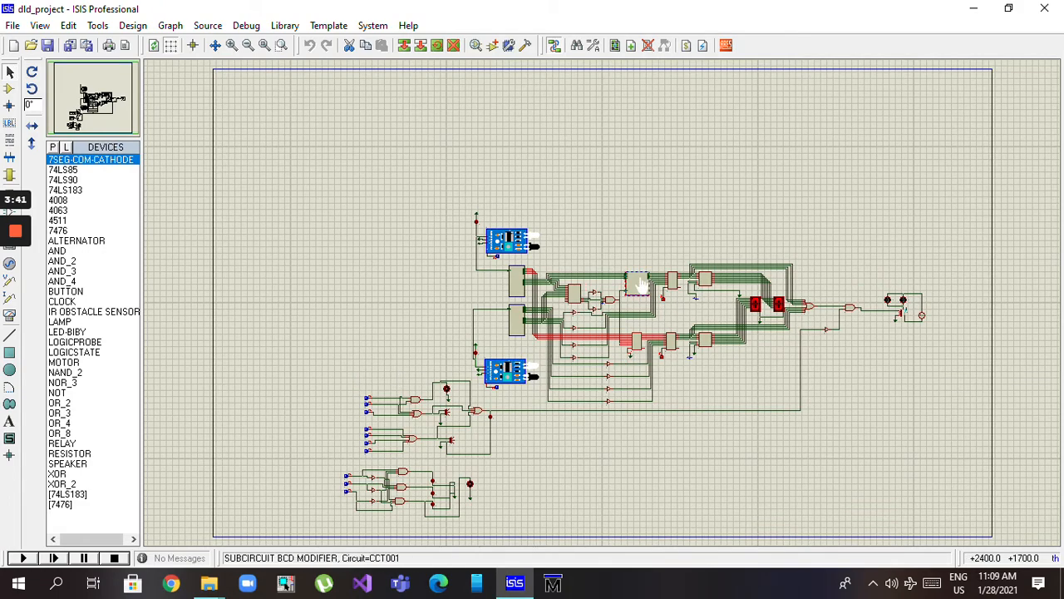
scroll(630, 376, "up", 1)
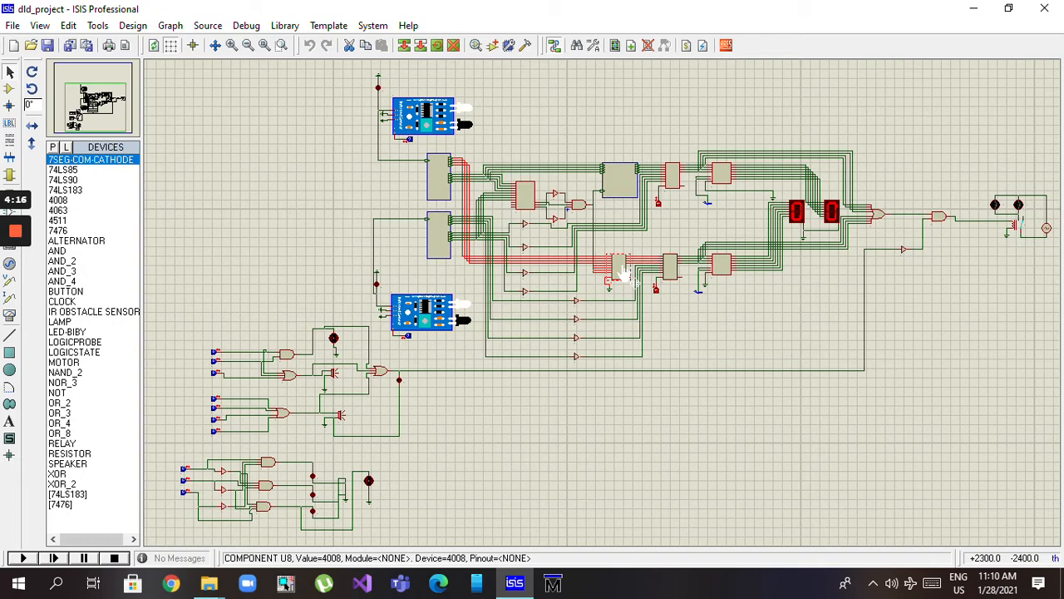
Examine the input connections of the 4008 adder below the BCD MODIFIER by highlighting it repeatedly
left_click(620, 85)
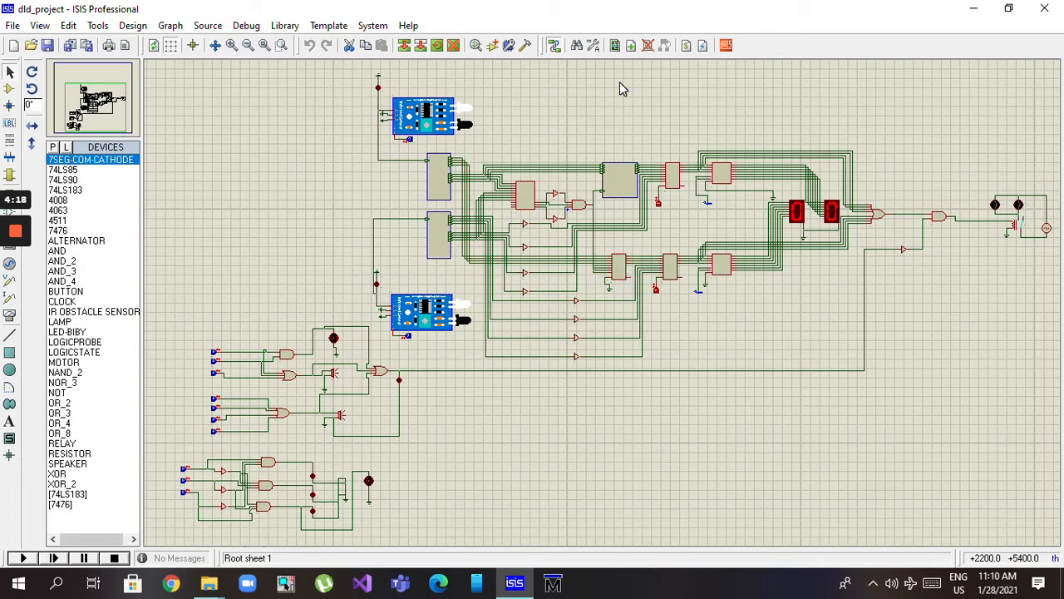
left_click(625, 268)
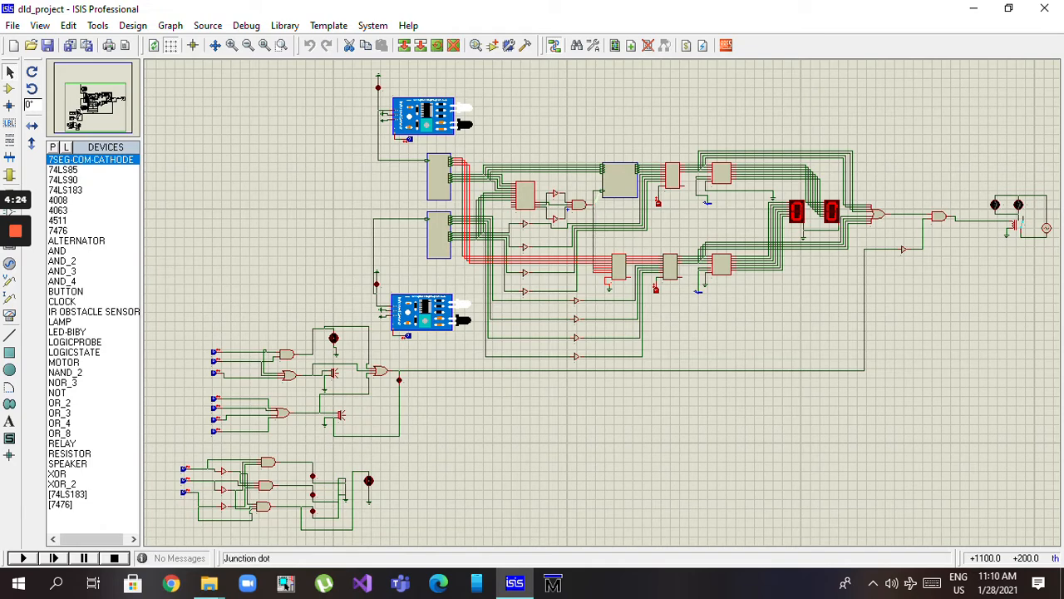
left_click(323, 229)
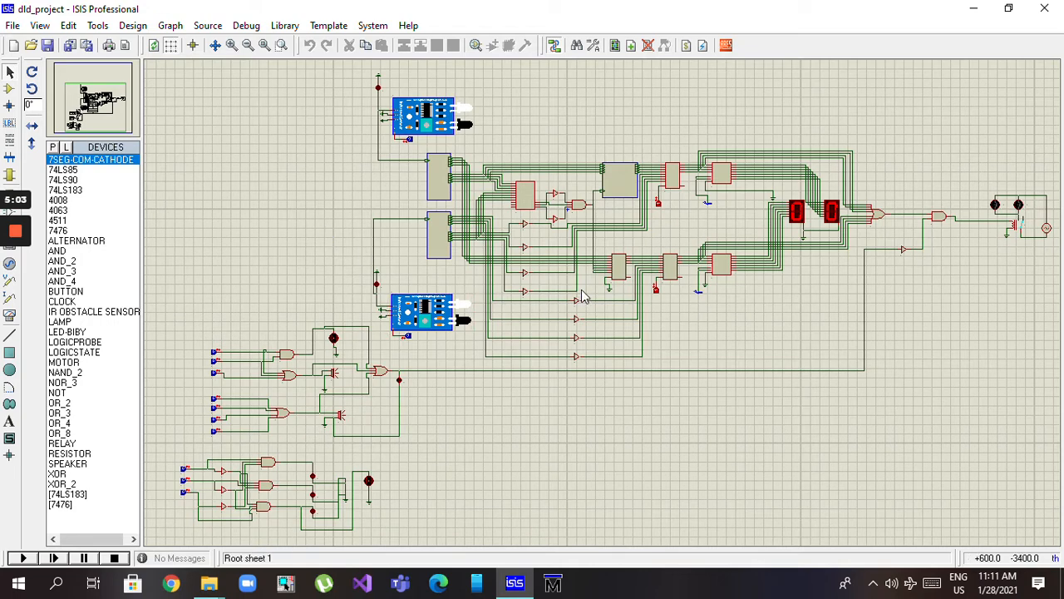
left_click(620, 270)
left_click(349, 286)
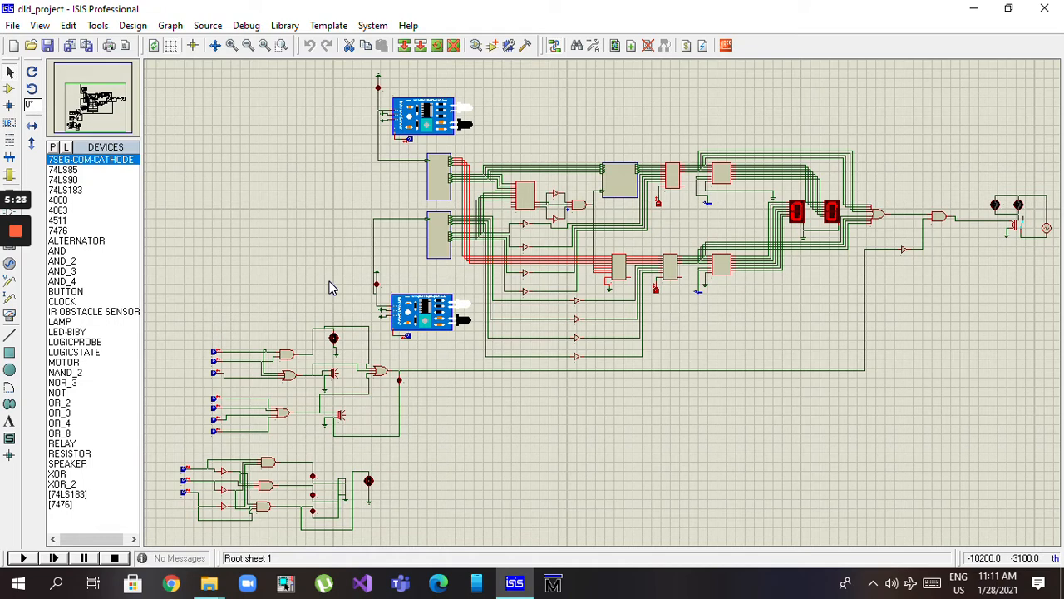
left_click(314, 178)
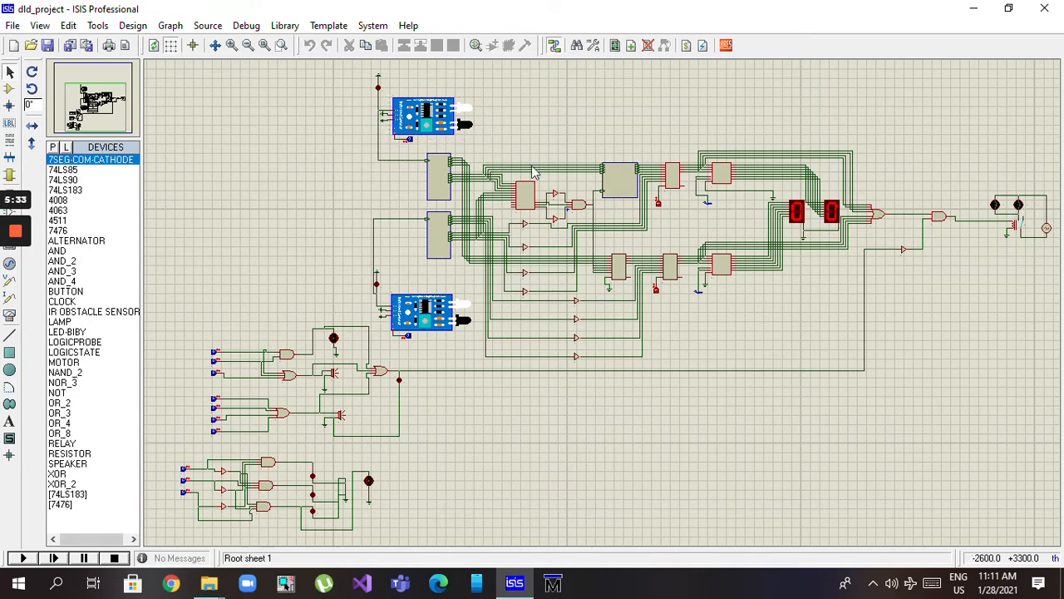
left_click(620, 267)
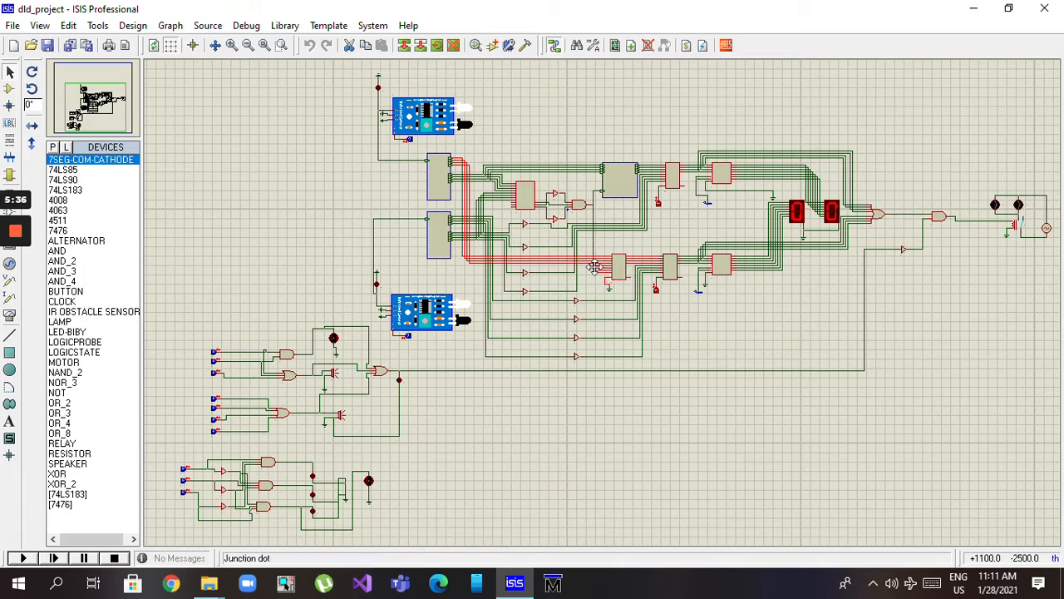
Examine the comparison and modifier block between the two counter subcircuits and the next pair of chips by highlighting the whole area
left_click(669, 138)
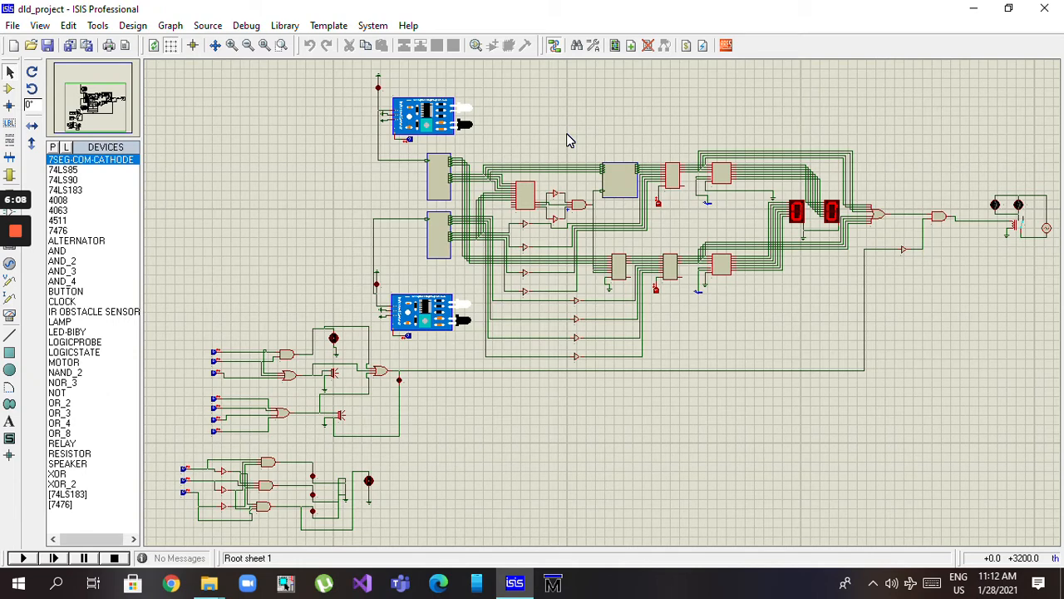
left_click_drag(492, 113, 653, 378)
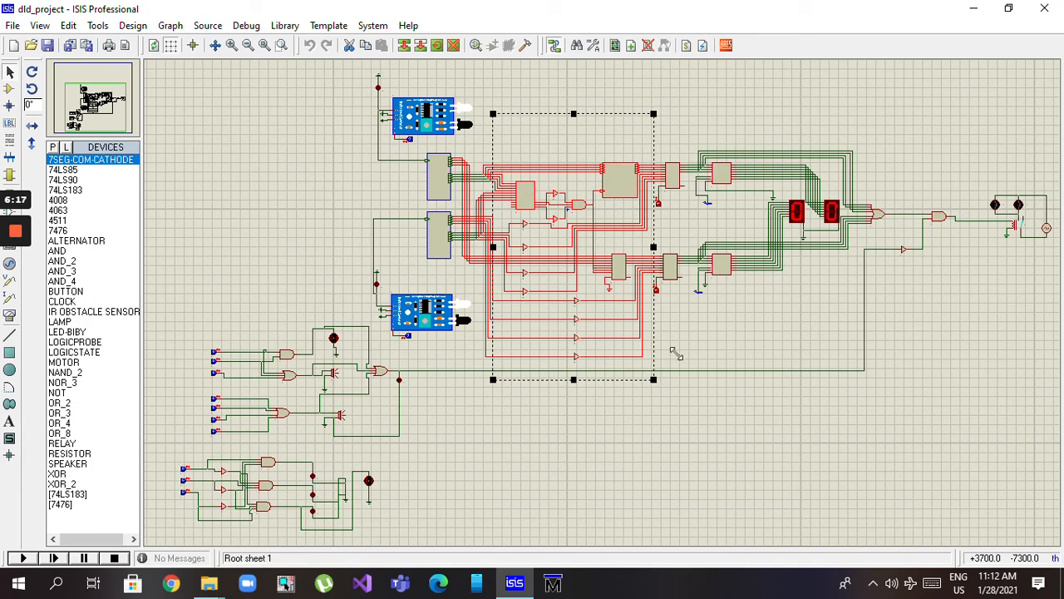
left_click(707, 324)
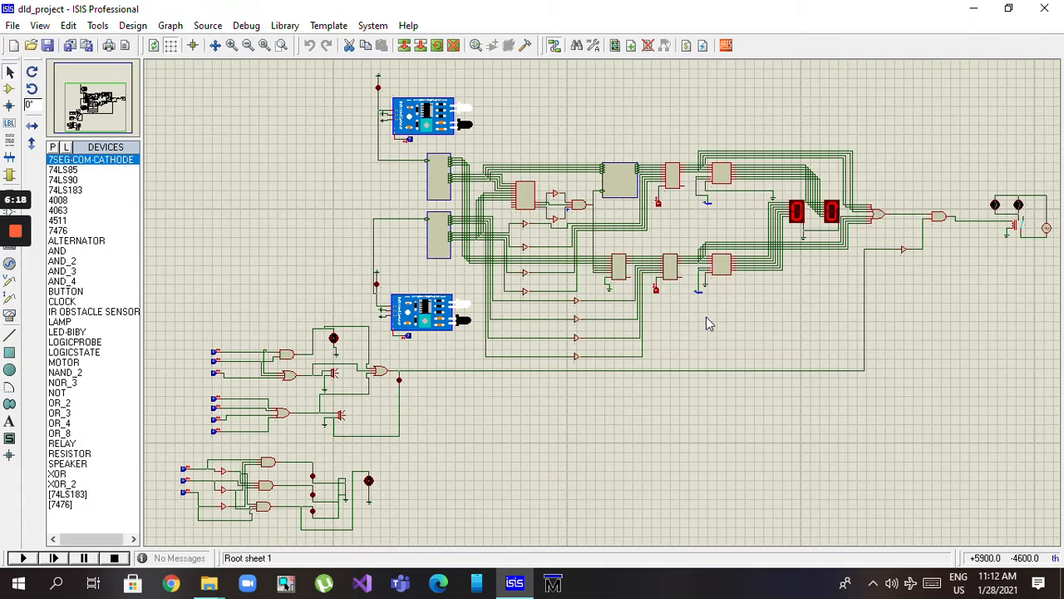
Examine the two chips after the BCD MODIFIER and the lower 4008 adder, highlighting them together and individually with their wires
left_click(672, 168)
left_click(658, 123)
left_click_drag(654, 136, 696, 338)
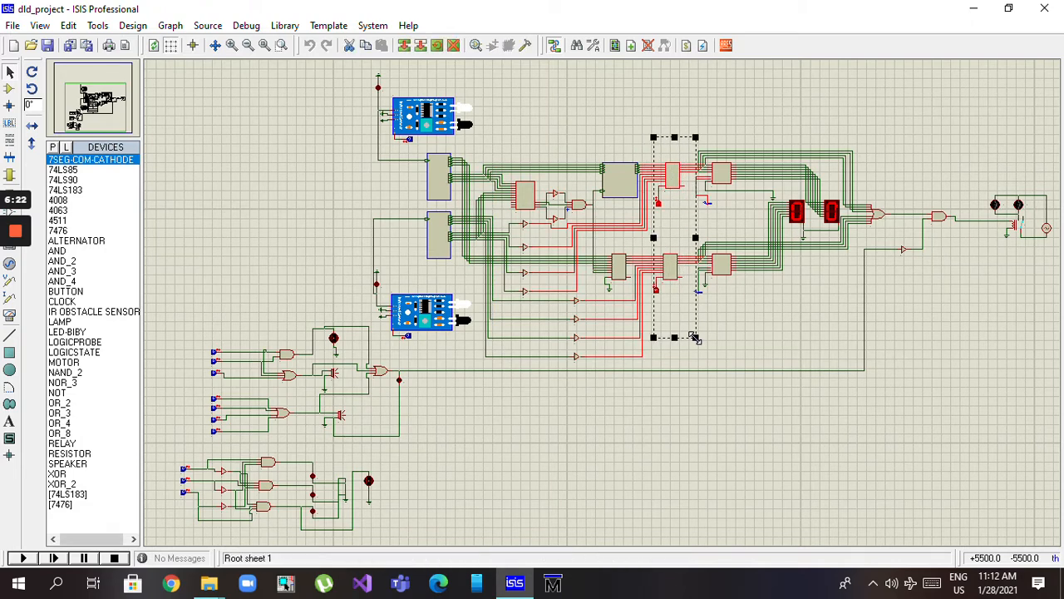
left_click(744, 98)
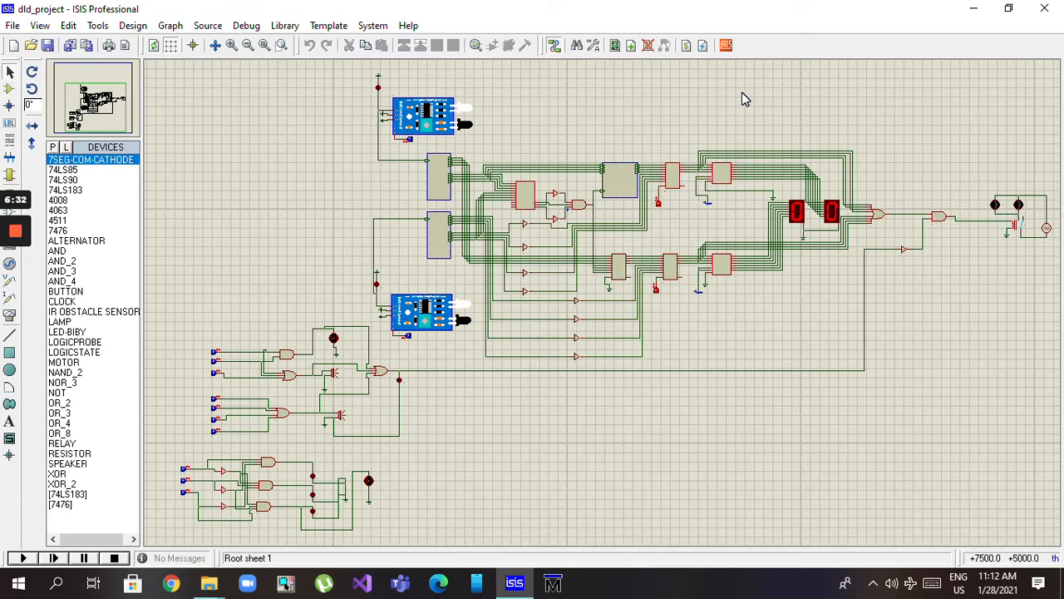
left_click(672, 172)
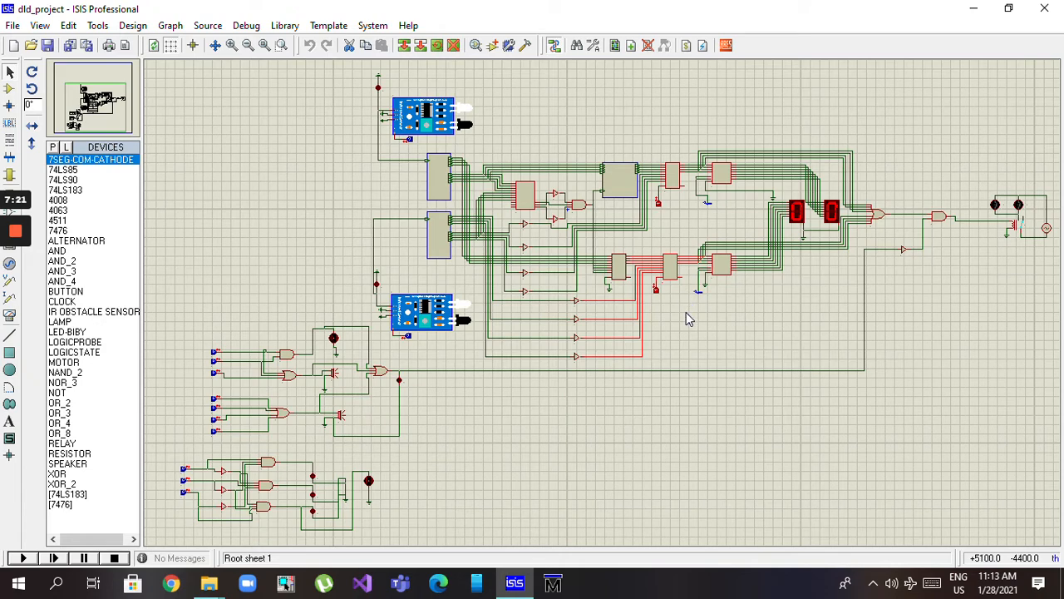
left_click(660, 88)
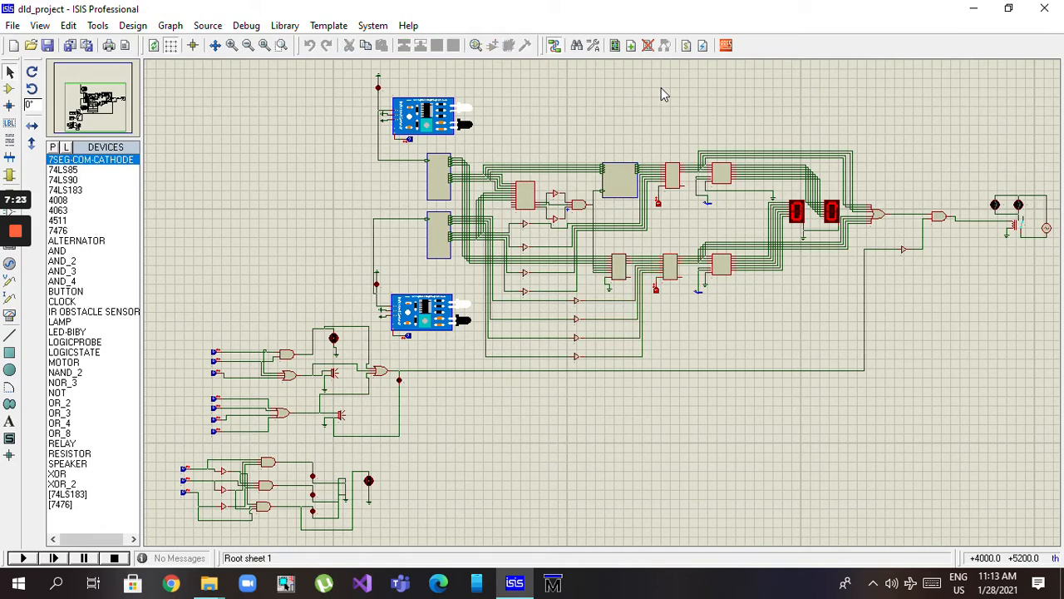
Examine the two chips that drive the seven-segment displays by highlighting them and their output wires
left_click_drag(695, 113, 784, 329)
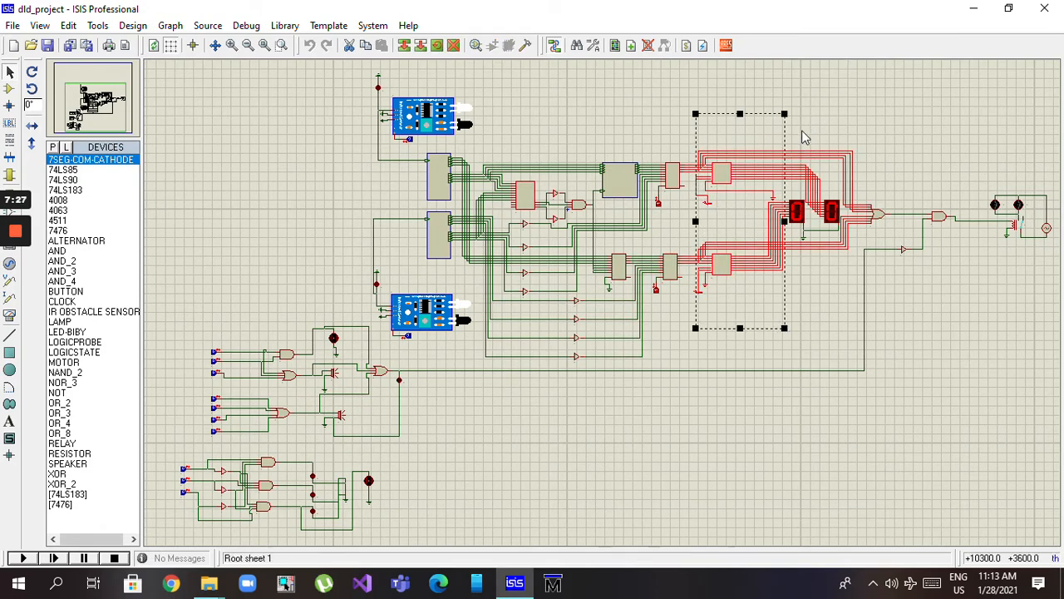
left_click(683, 100)
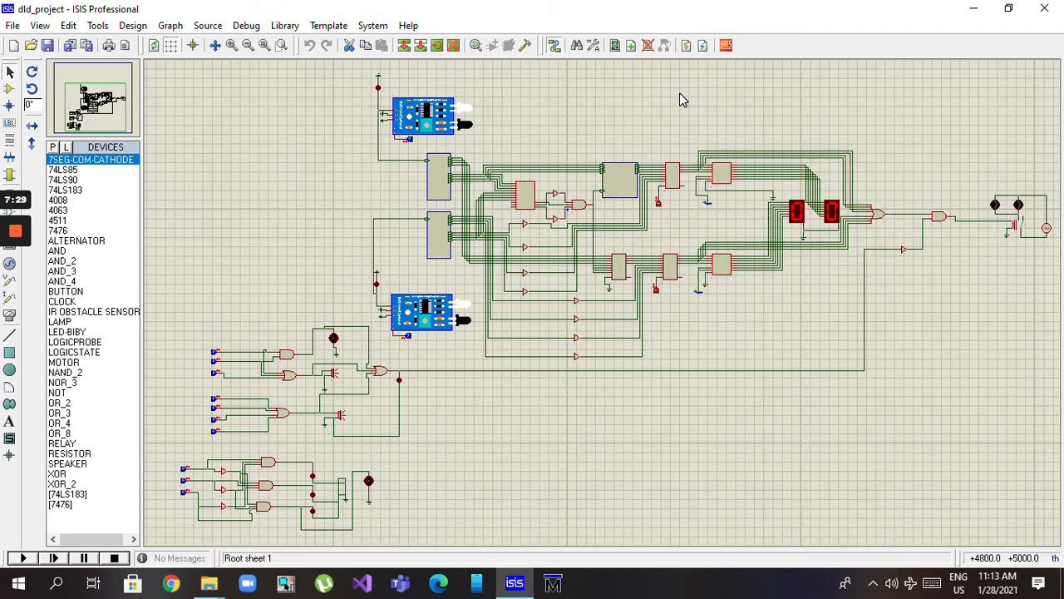
left_click(720, 173)
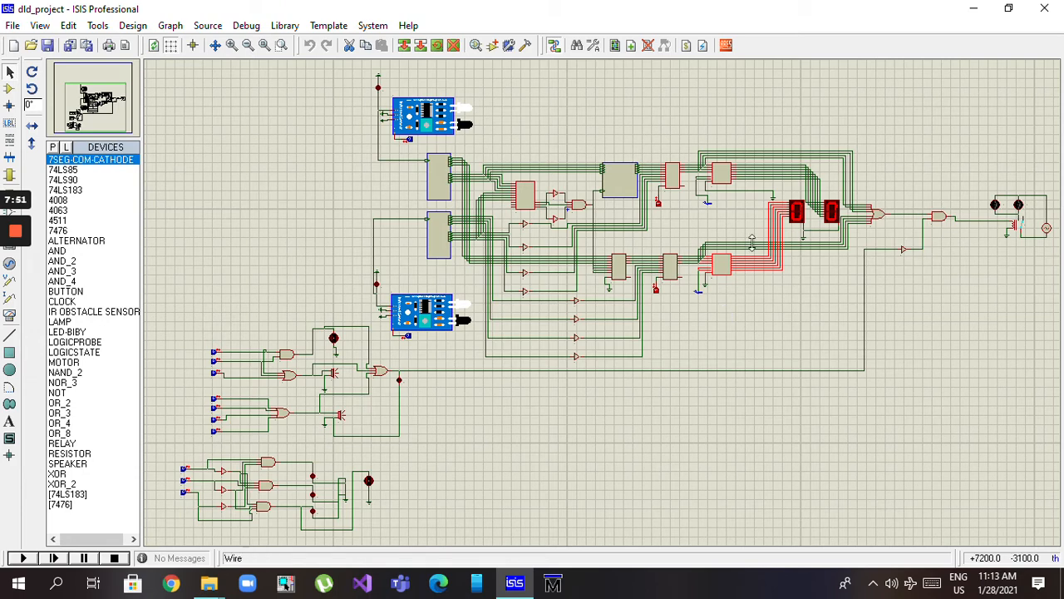
left_click(793, 99)
Examine the two 7SEG-COM-CATHODE displays and the input and output wires of the OR_8 gate beside them
left_click_drag(770, 105, 852, 307)
left_click(918, 128)
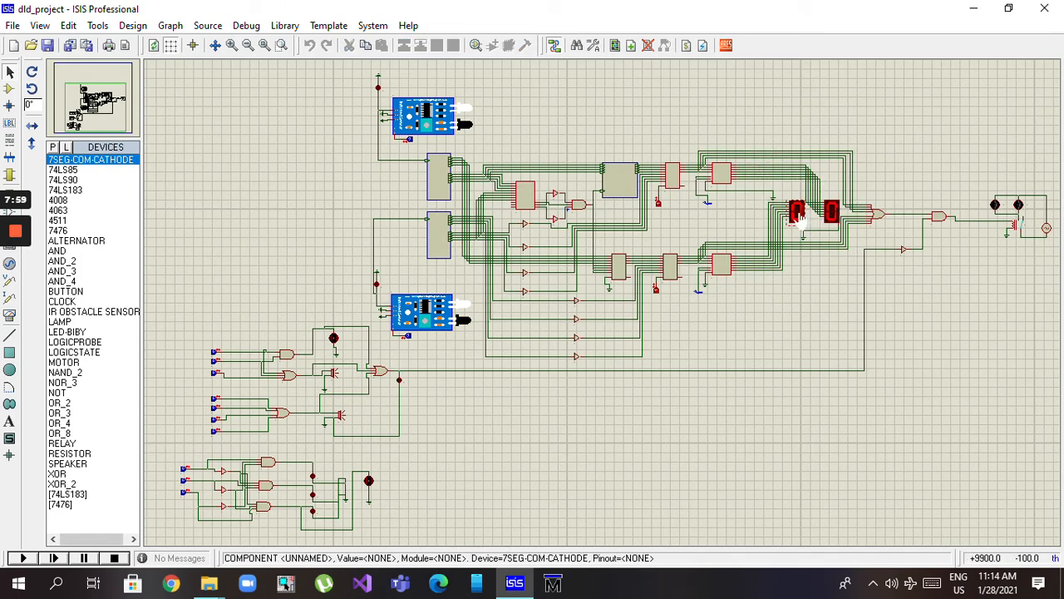
left_click(797, 213)
left_click(880, 121)
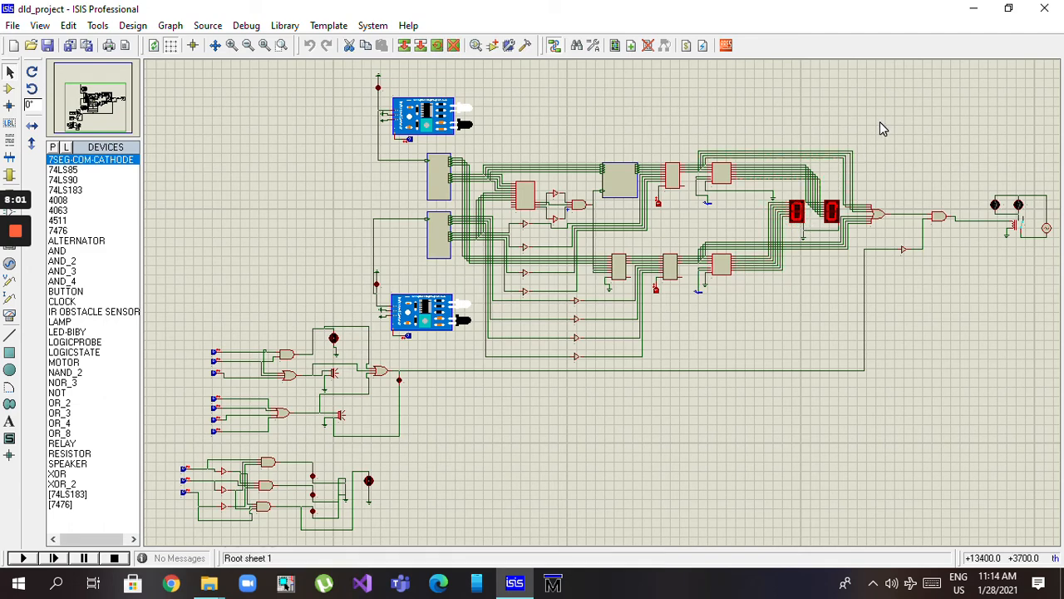
left_click(877, 216)
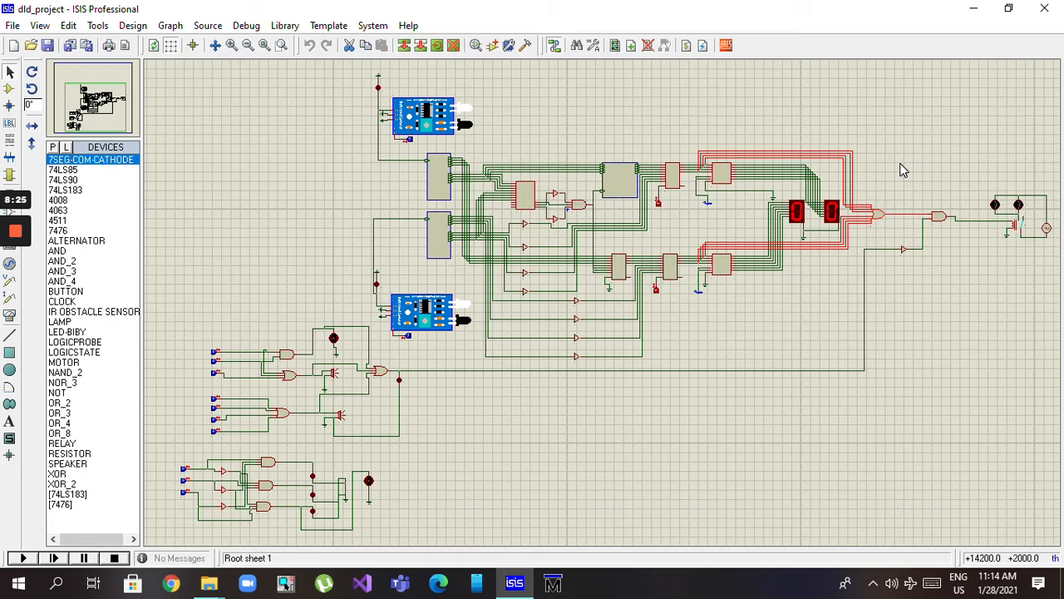
left_click(899, 164)
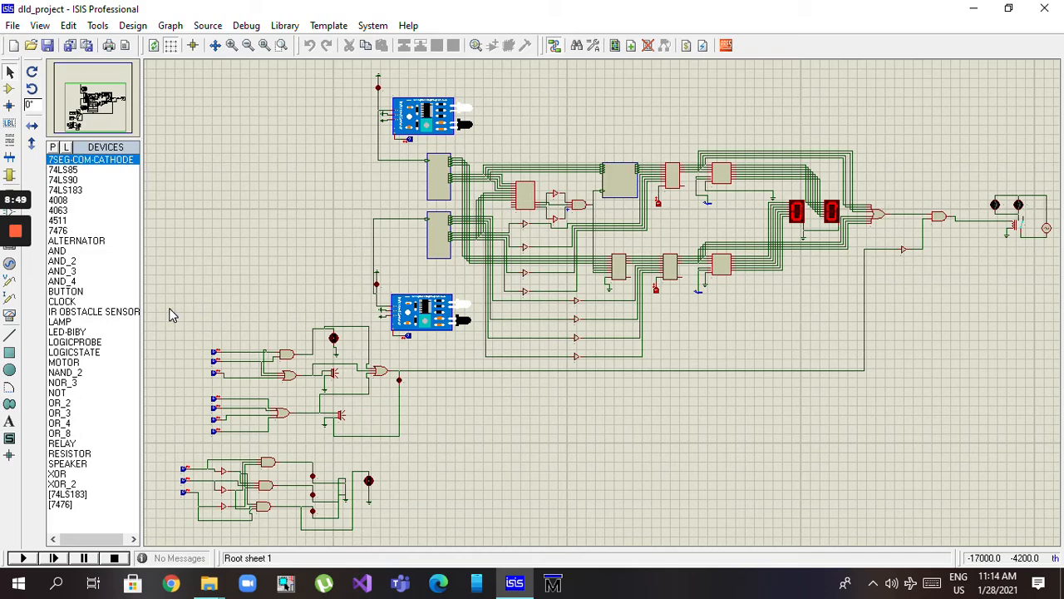
Examine the separate logic circuits below the IR sensors, highlighting the whole group and then each of the two speaker circuits
left_click_drag(169, 309, 420, 478)
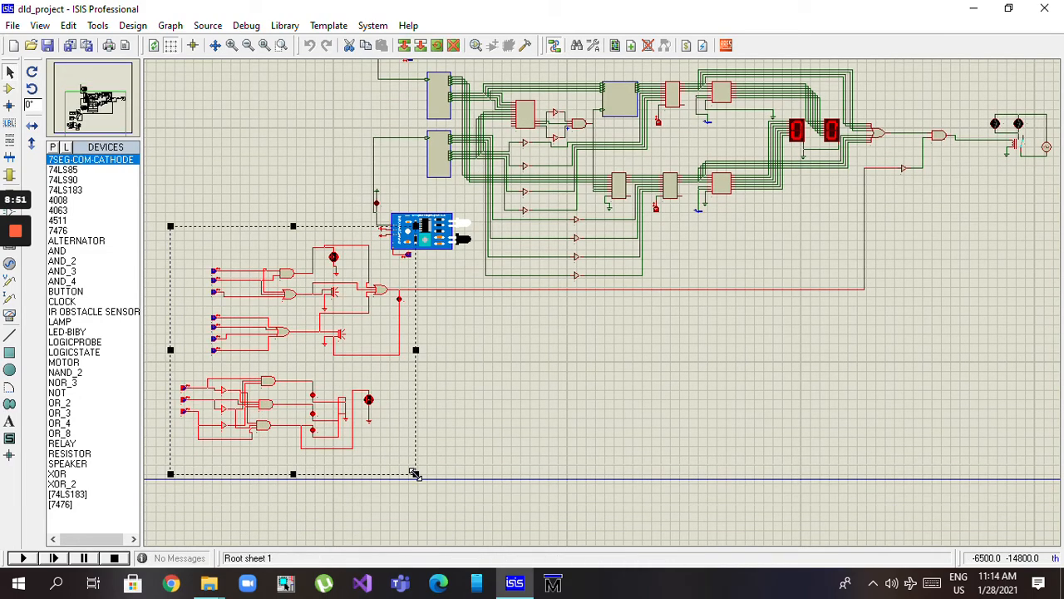
left_click(239, 166)
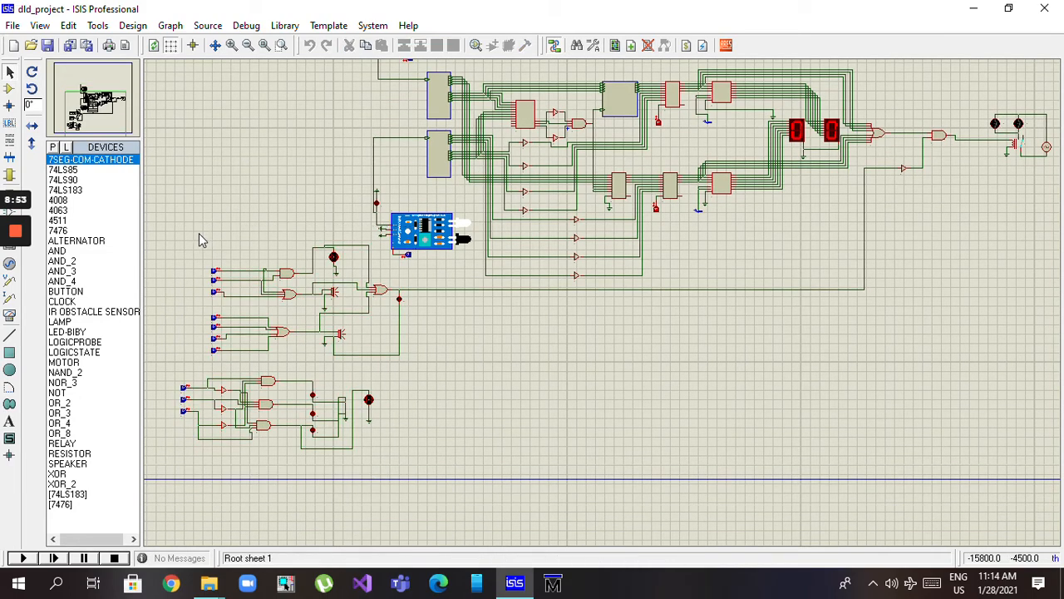
left_click_drag(198, 233, 368, 309)
left_click_drag(202, 306, 350, 361)
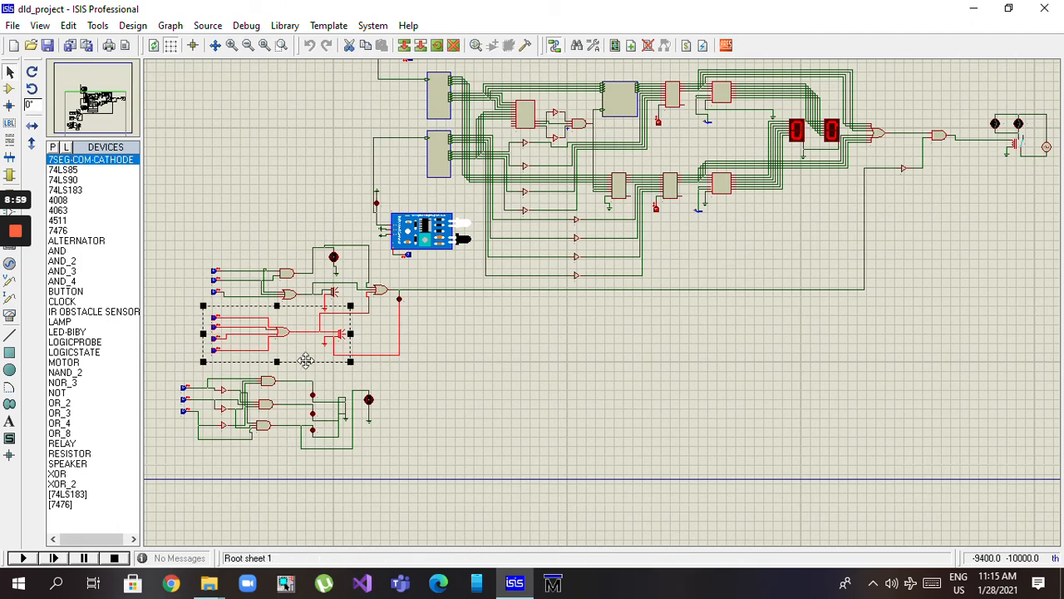
left_click(172, 368)
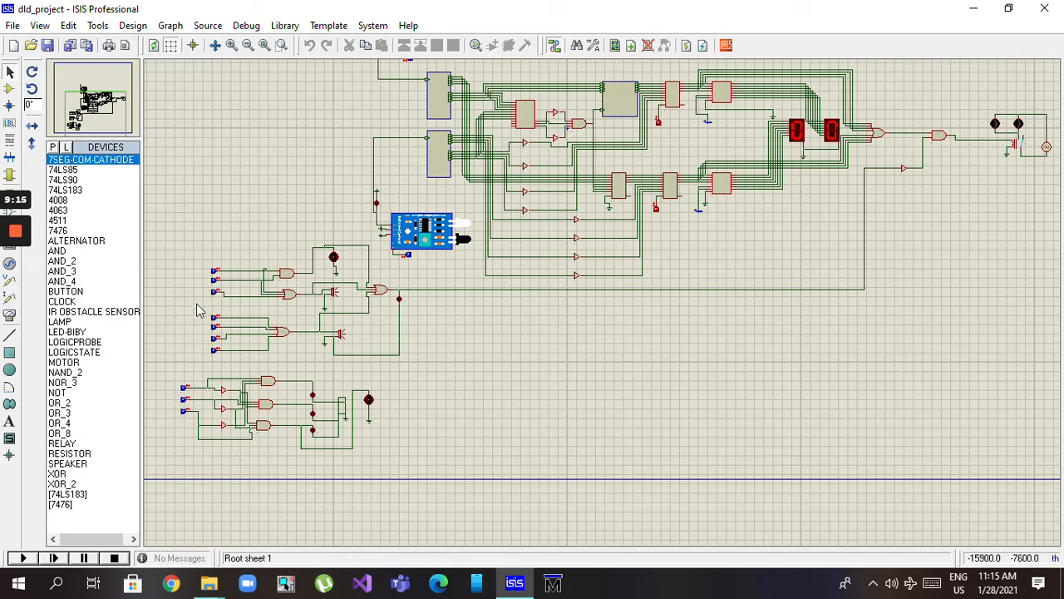
left_click_drag(196, 301, 366, 368)
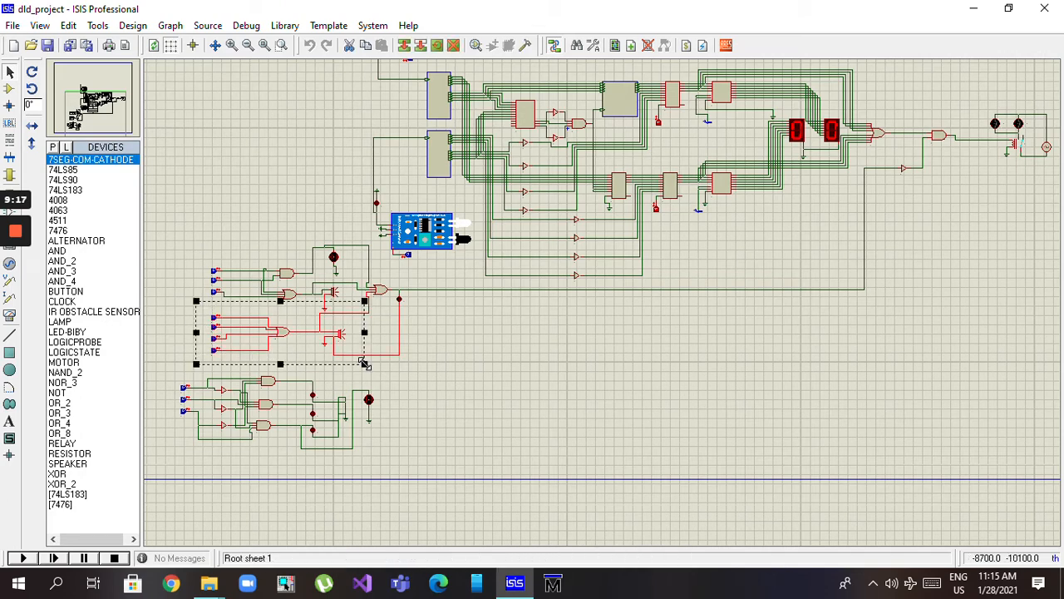
left_click(177, 267)
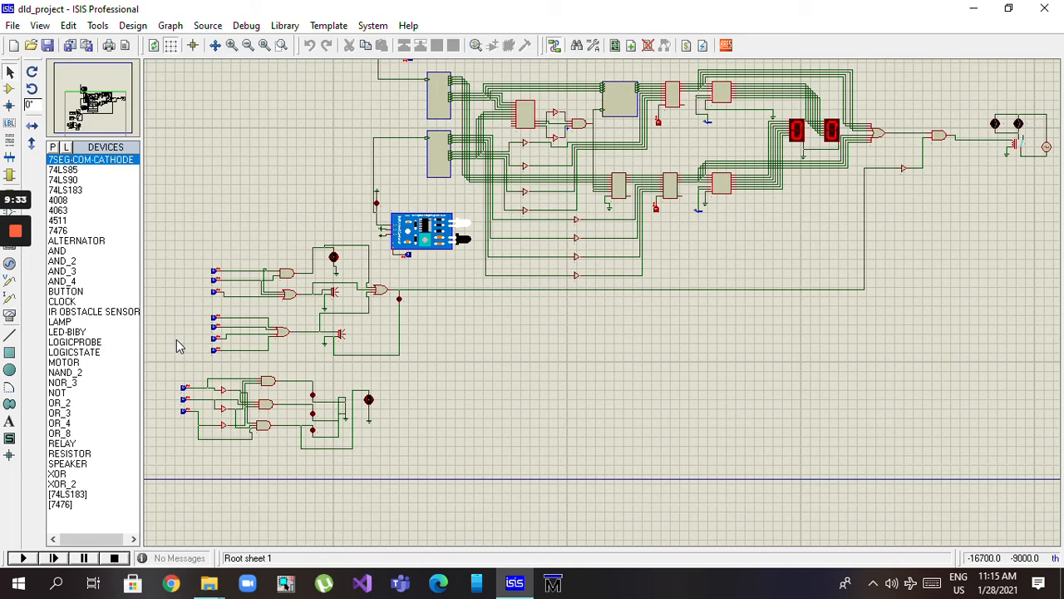
Examine the lowest three-input logic circuit and view the LOW LEVEL input's label properties without changing them
left_click_drag(166, 353, 404, 468)
left_click(164, 291)
left_click(185, 418)
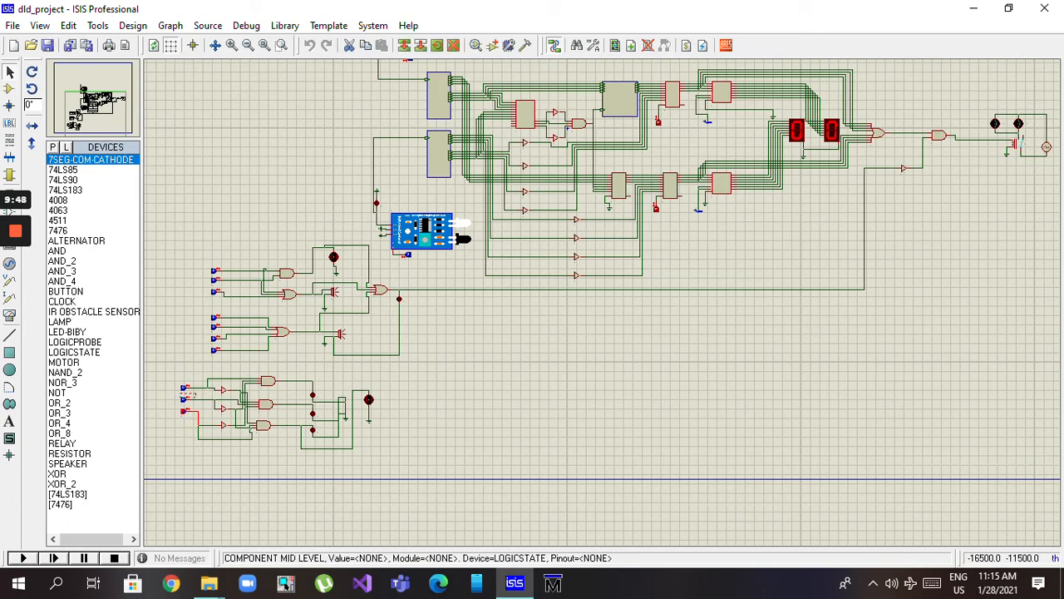
double_click(190, 408)
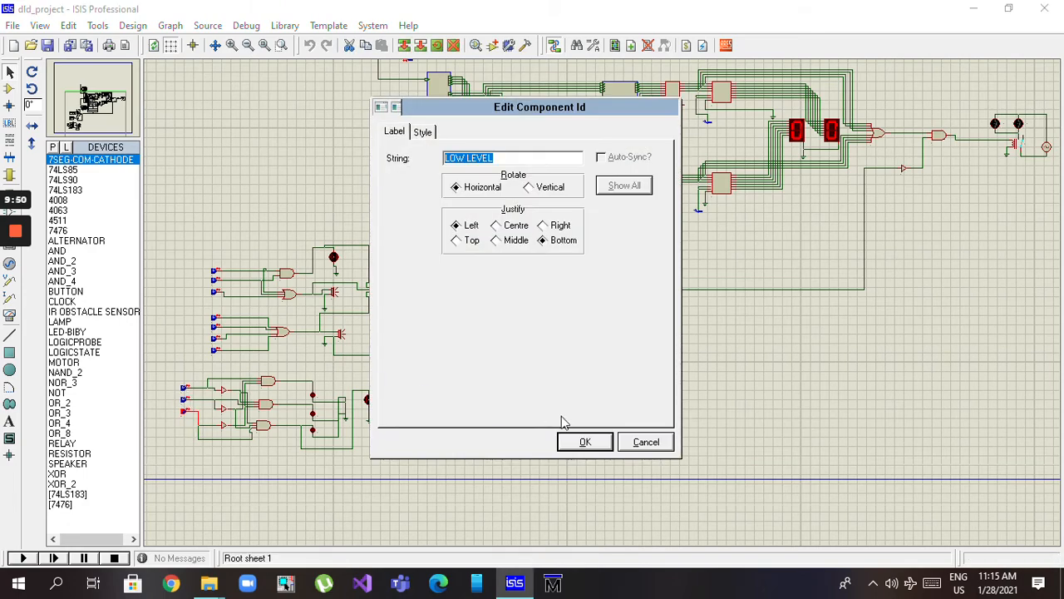
left_click(641, 444)
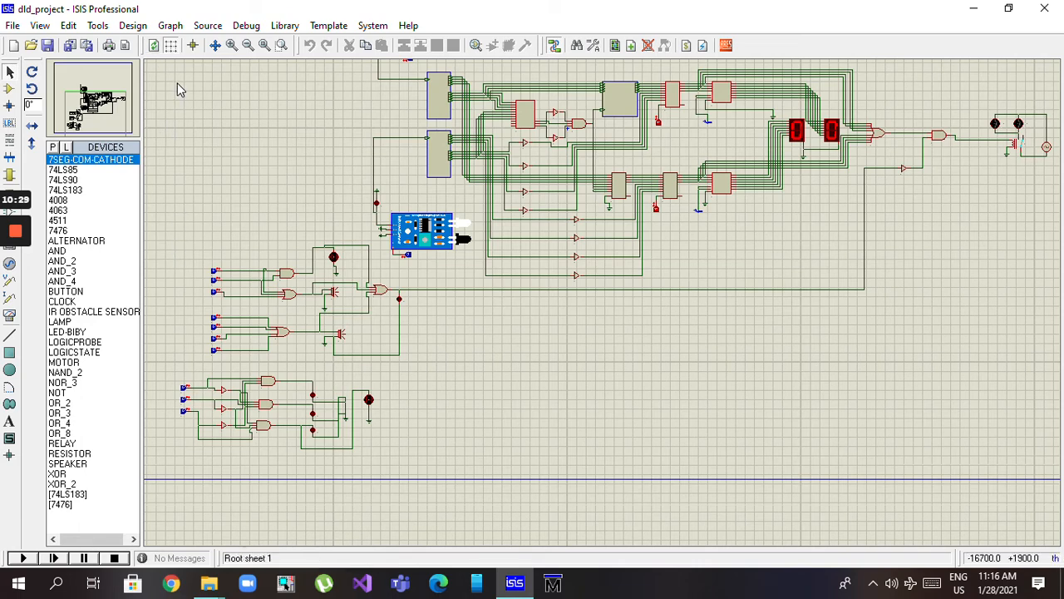
Trace the wire from the speaker circuits' OR gate through the NOT gate U34 to the final AND gate
mouse_move(177, 83)
left_mouse_down()
mouse_move(178, 67)
mouse_move(187, 71)
left_mouse_up()
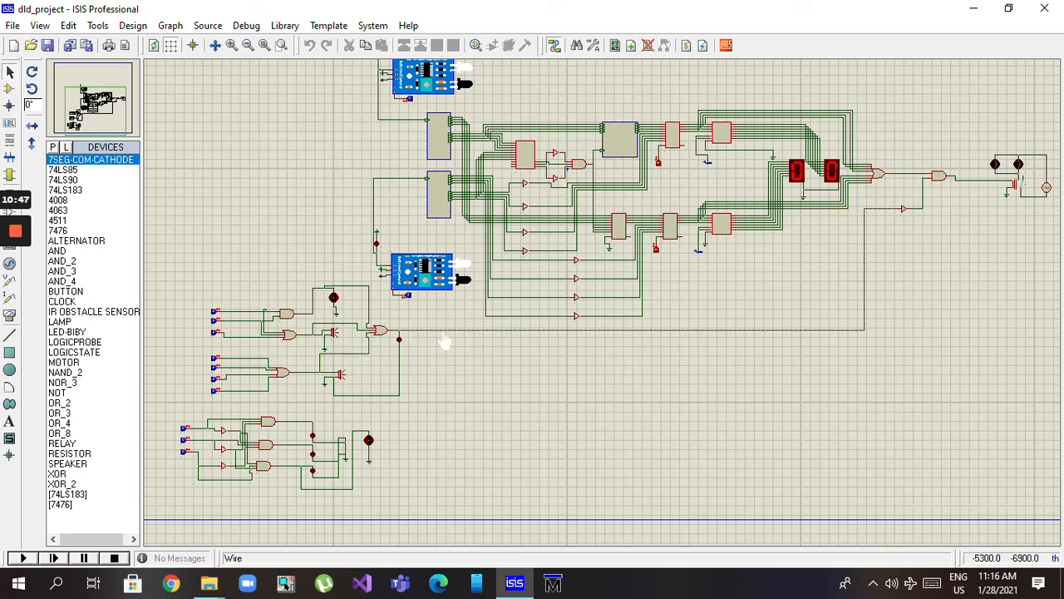
left_click(906, 219)
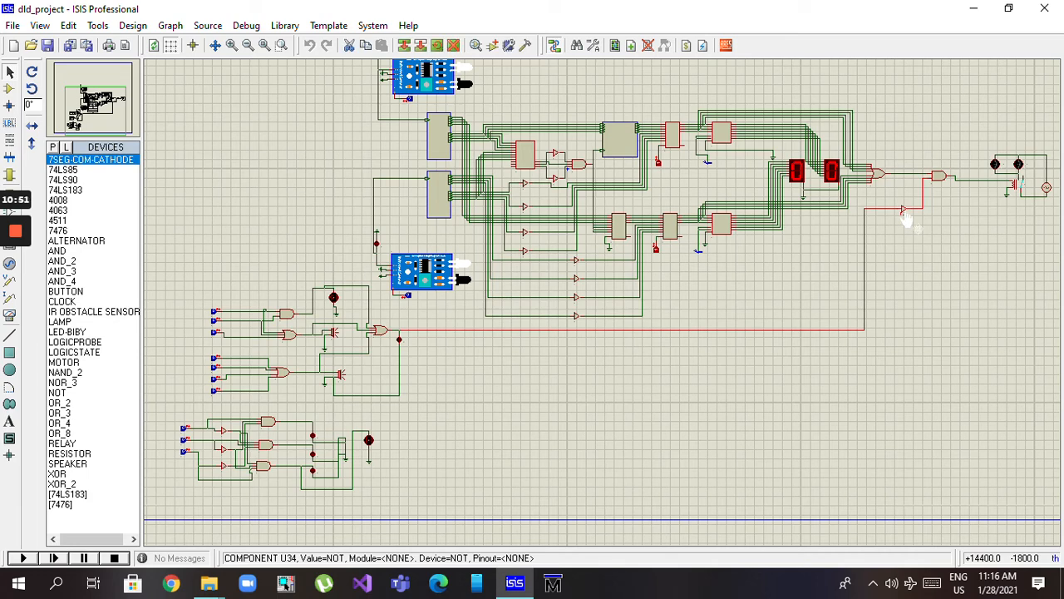
left_click(906, 256)
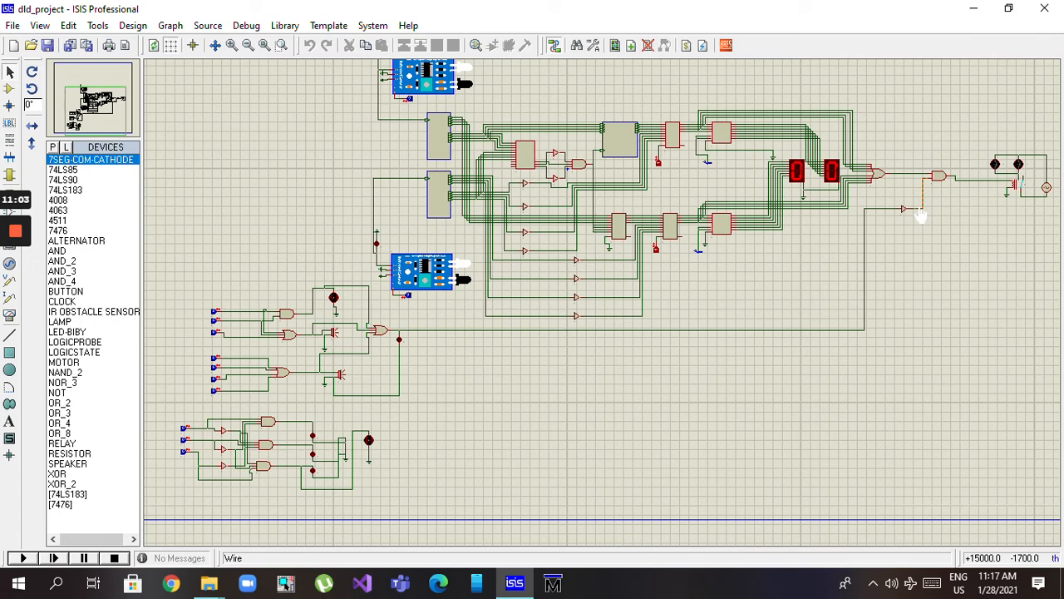
left_click(920, 212)
Examine the relay driven by the final AND gate and the alternator supplying the two lamps
mouse_move(10, 236)
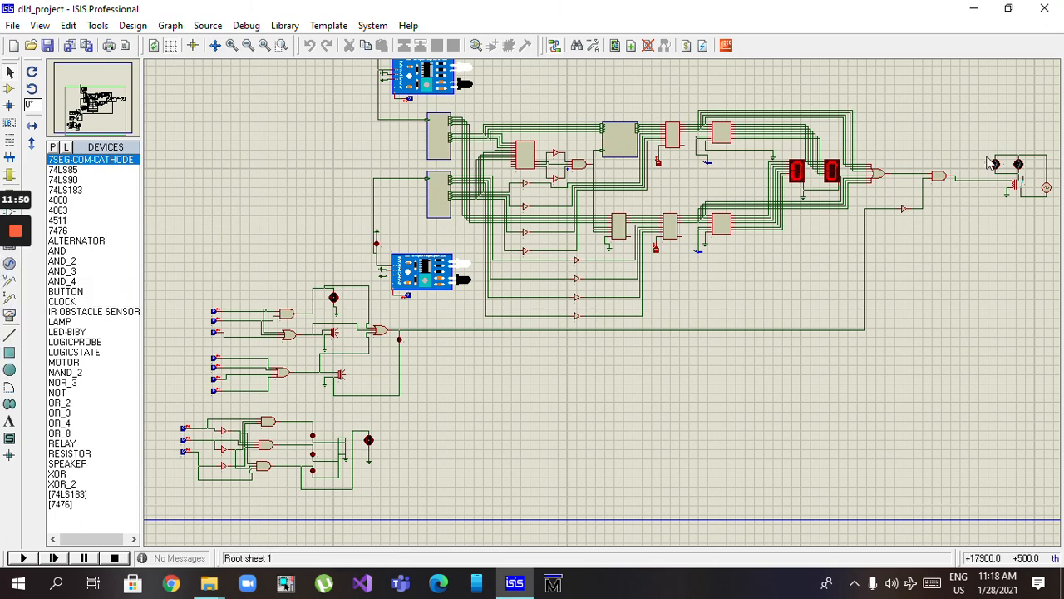
left_click(1014, 186)
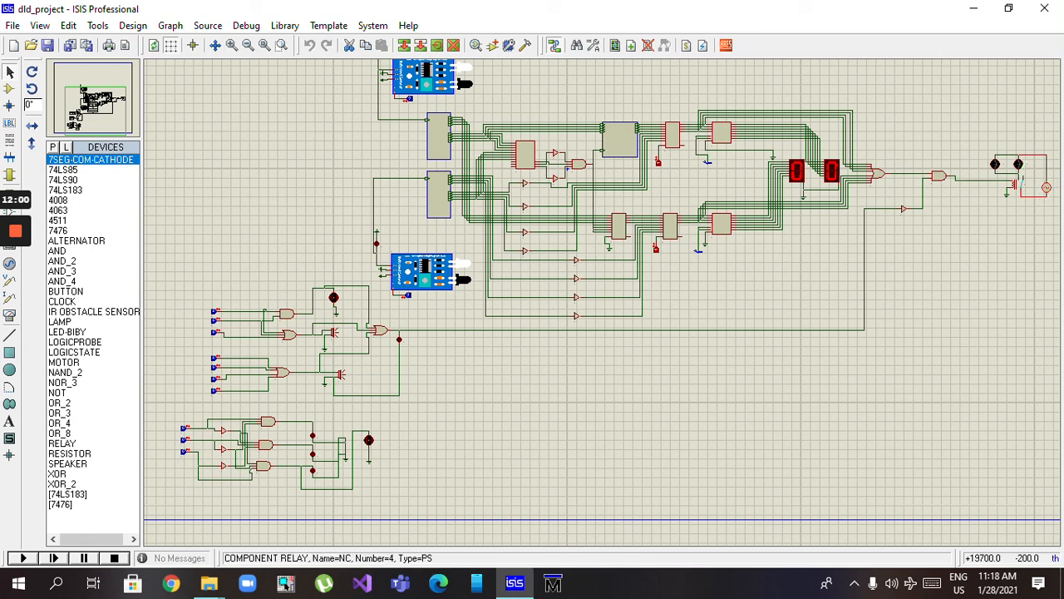
left_click(1043, 187)
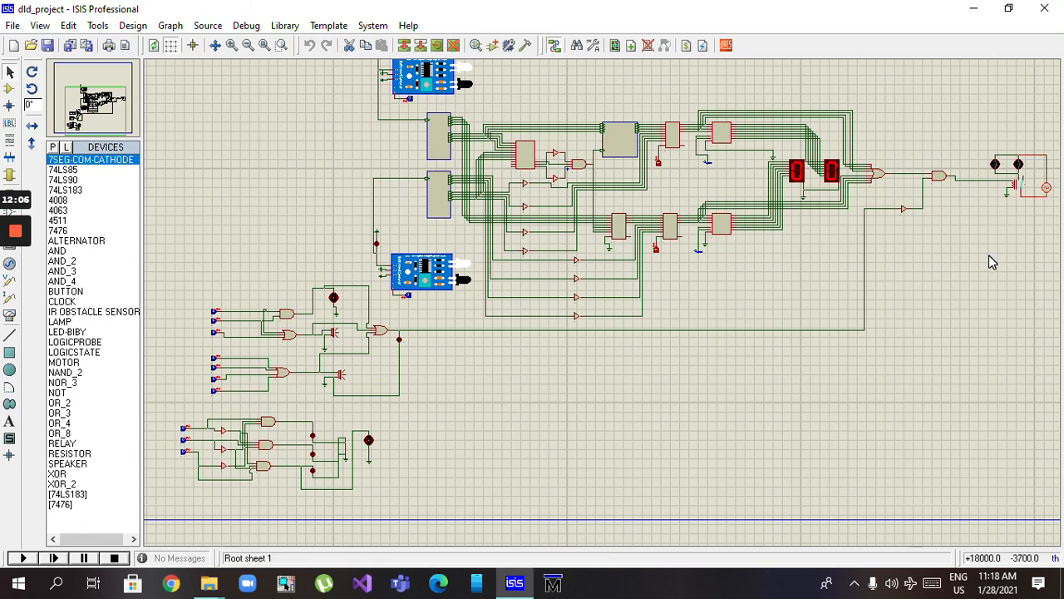